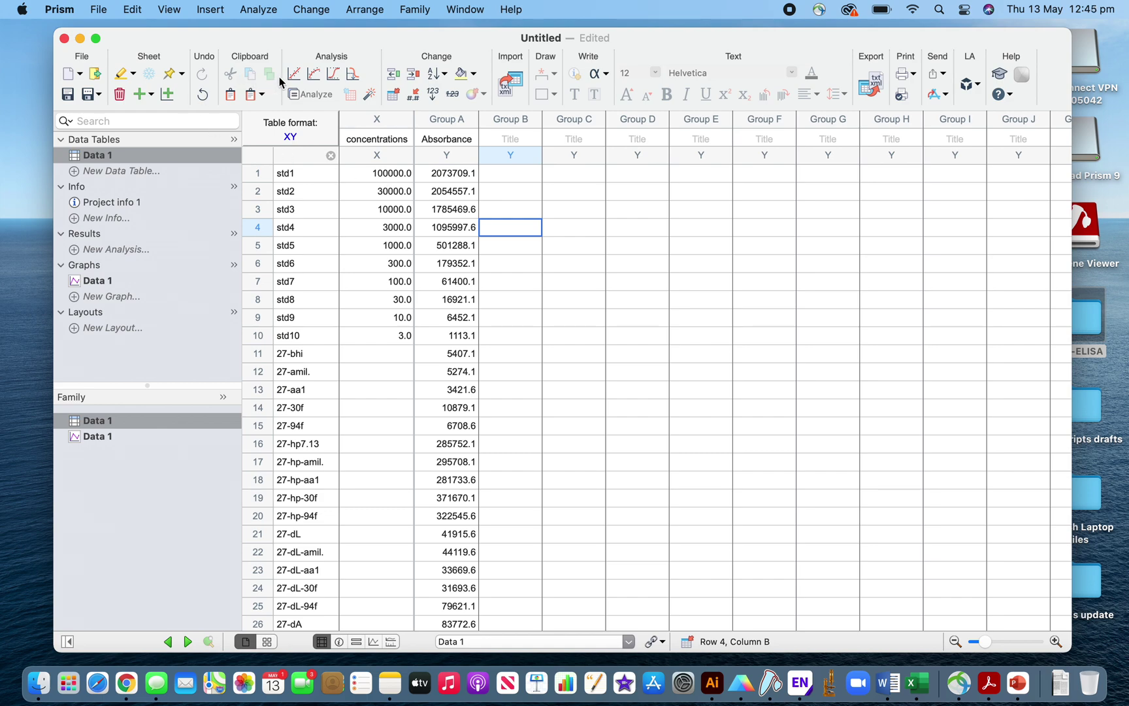
# Transform Data 1 by converting the X concentration values with X=Log(X).
pyautogui.click(313, 95)
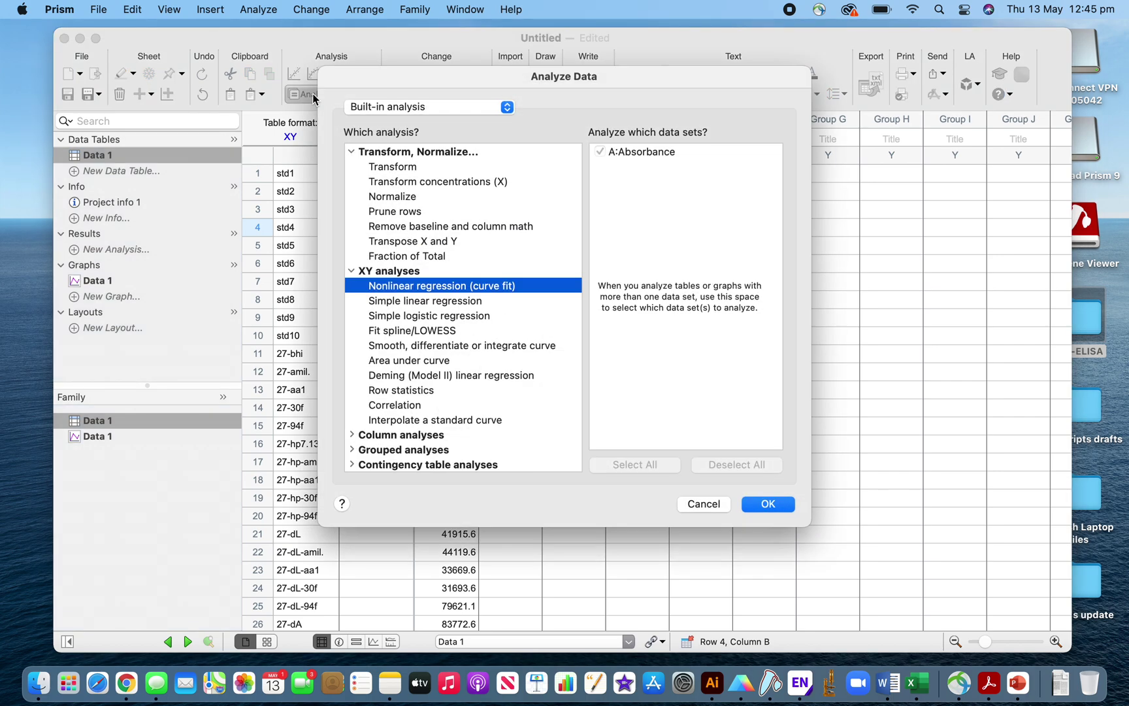
pyautogui.click(408, 168)
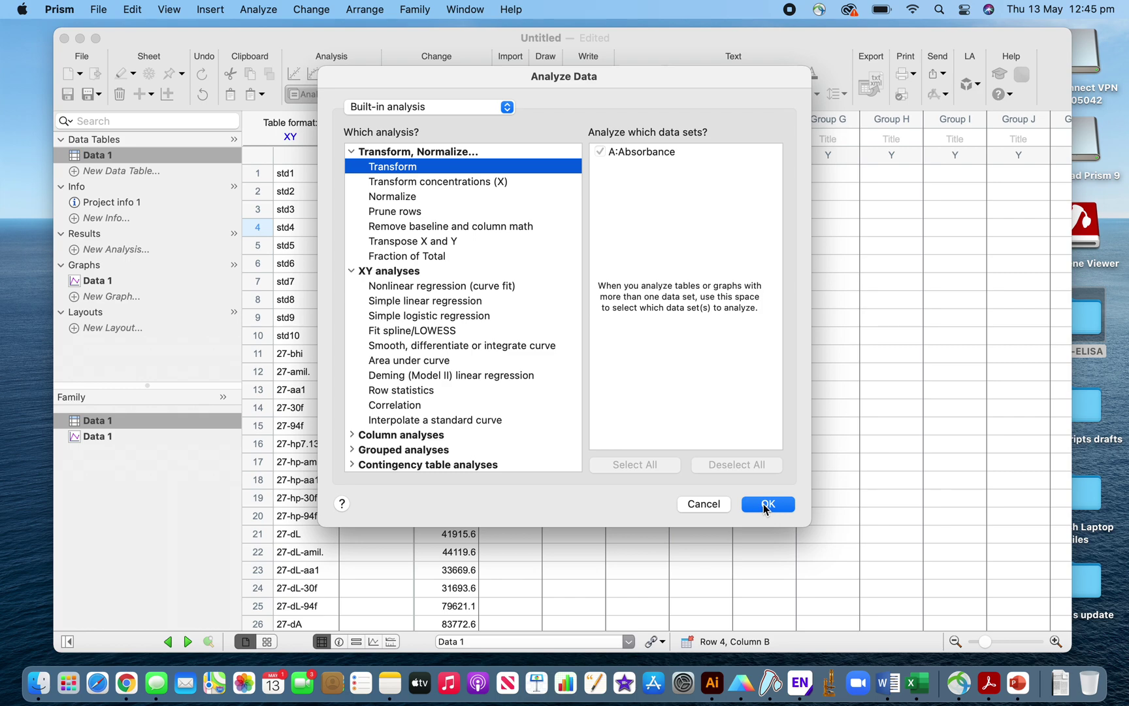
pyautogui.click(767, 504)
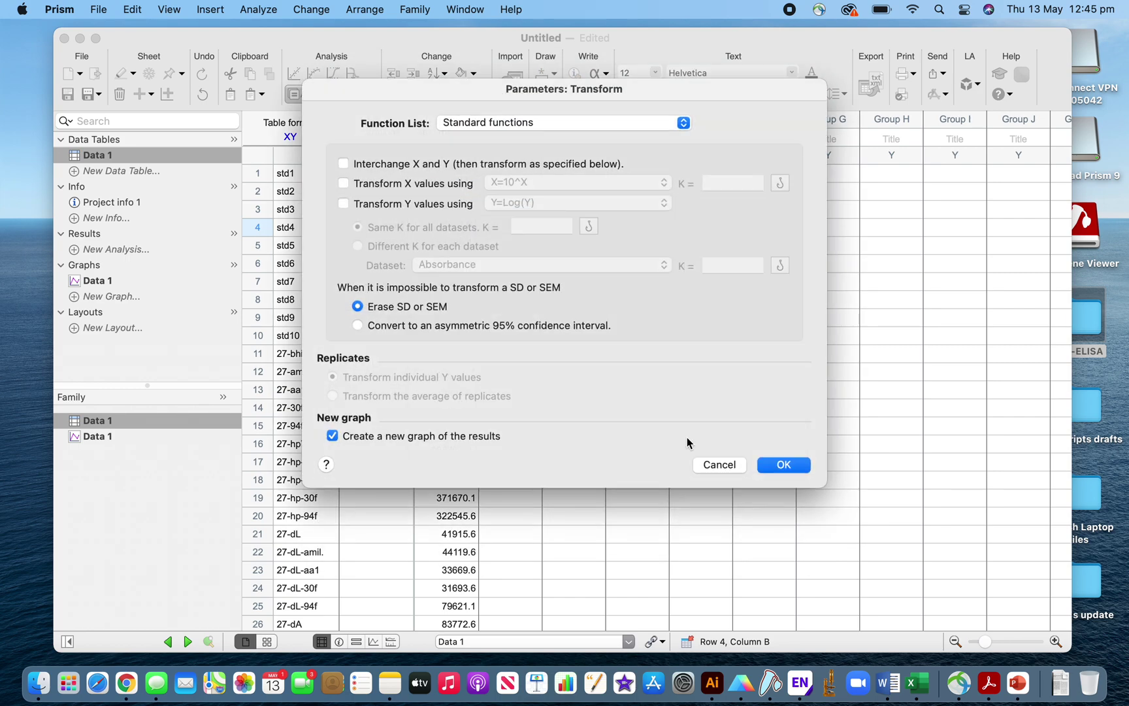
pyautogui.click(342, 184)
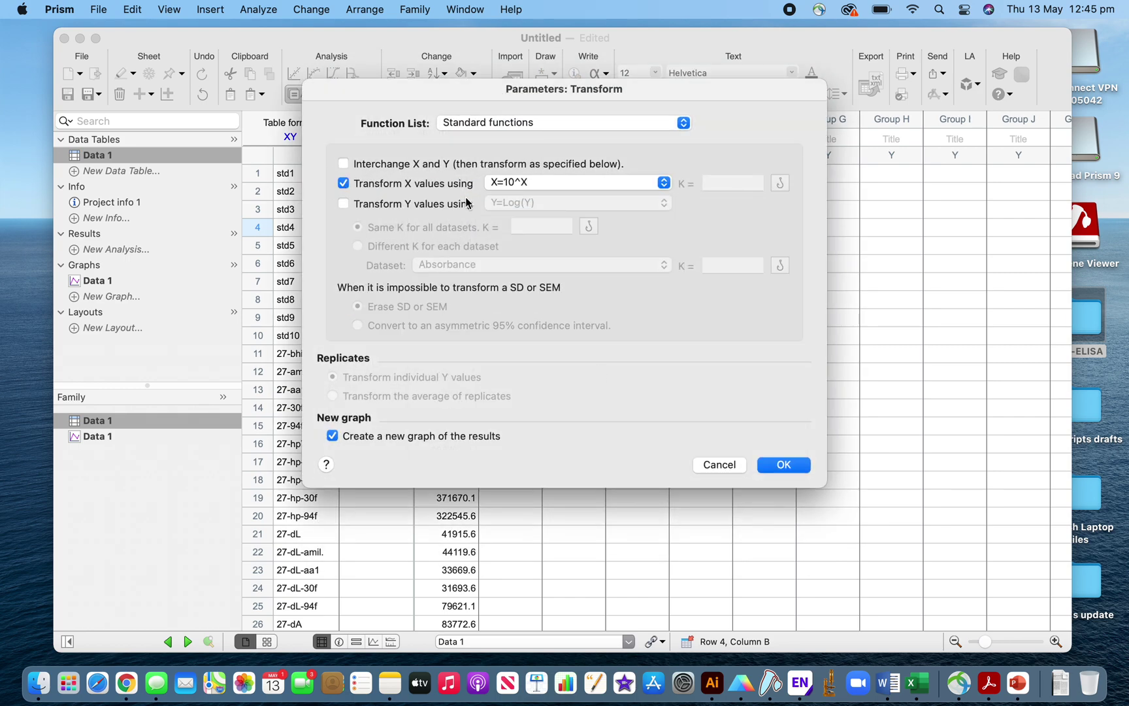
pyautogui.click(546, 185)
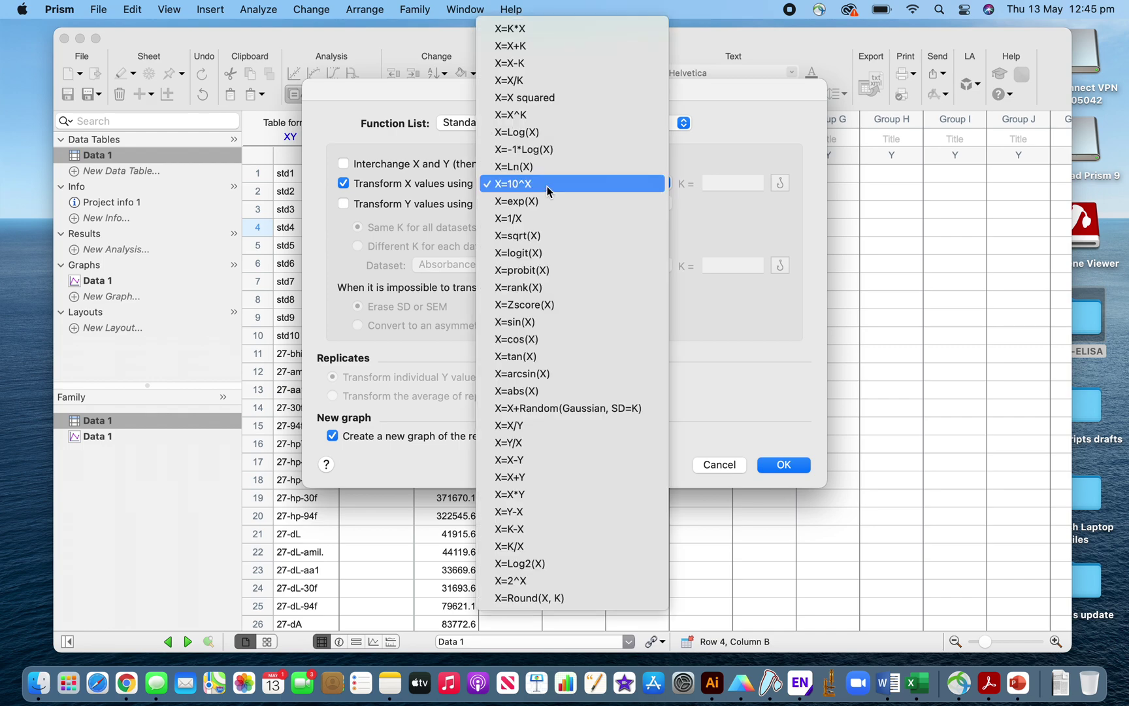
pyautogui.click(537, 134)
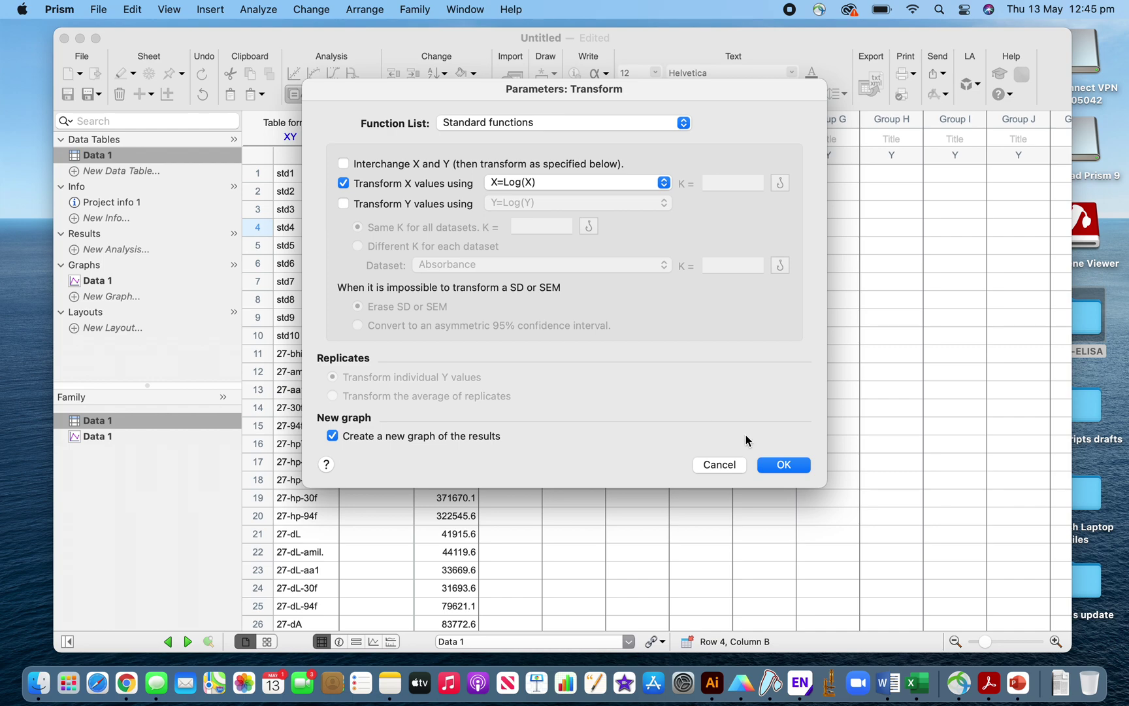
pyautogui.click(782, 464)
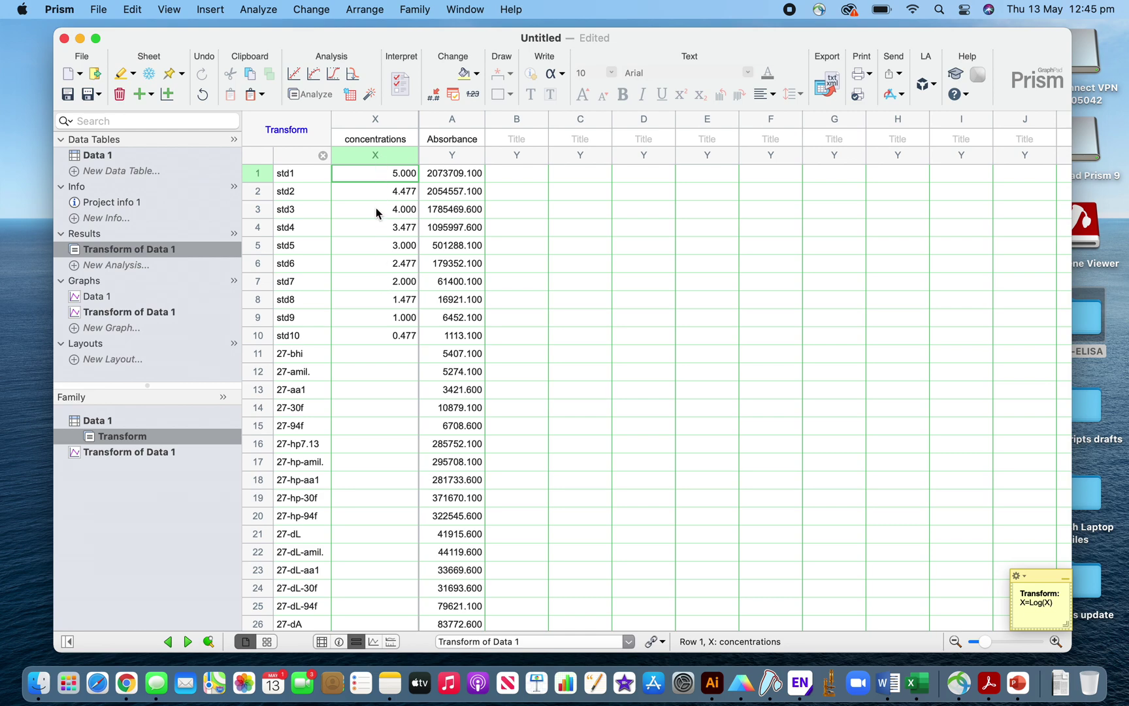
# Review the graph of the log-transformed data, then return to the Transform of Data 1 results table.
pyautogui.click(134, 312)
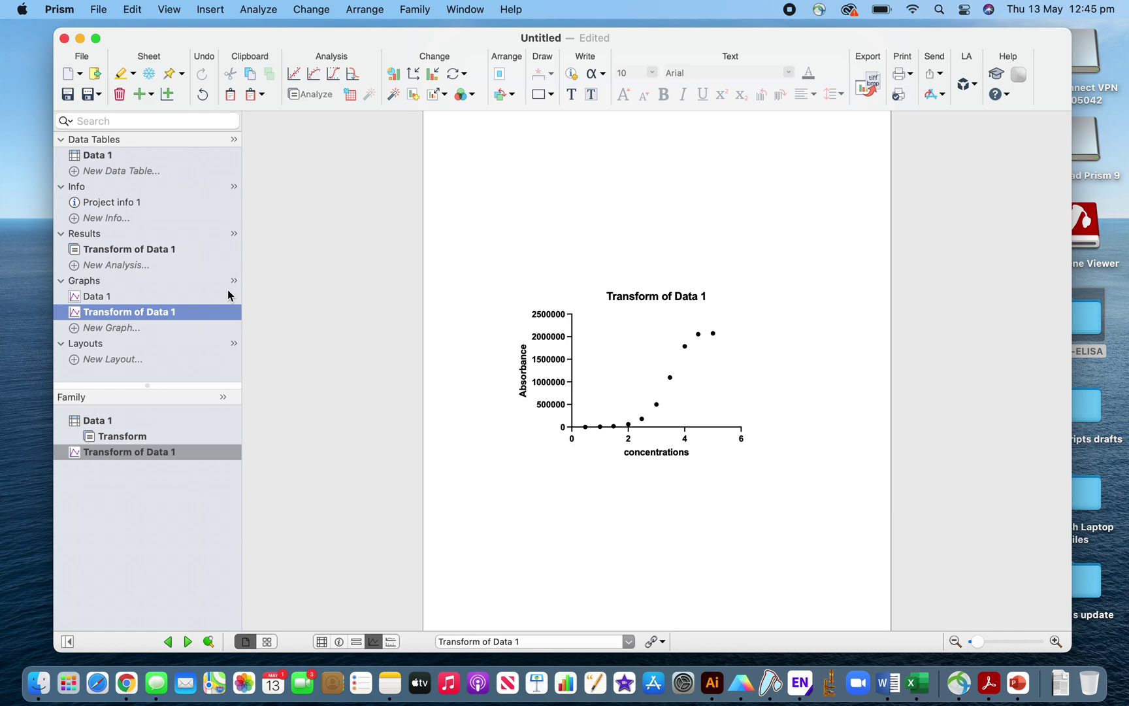
pyautogui.click(166, 250)
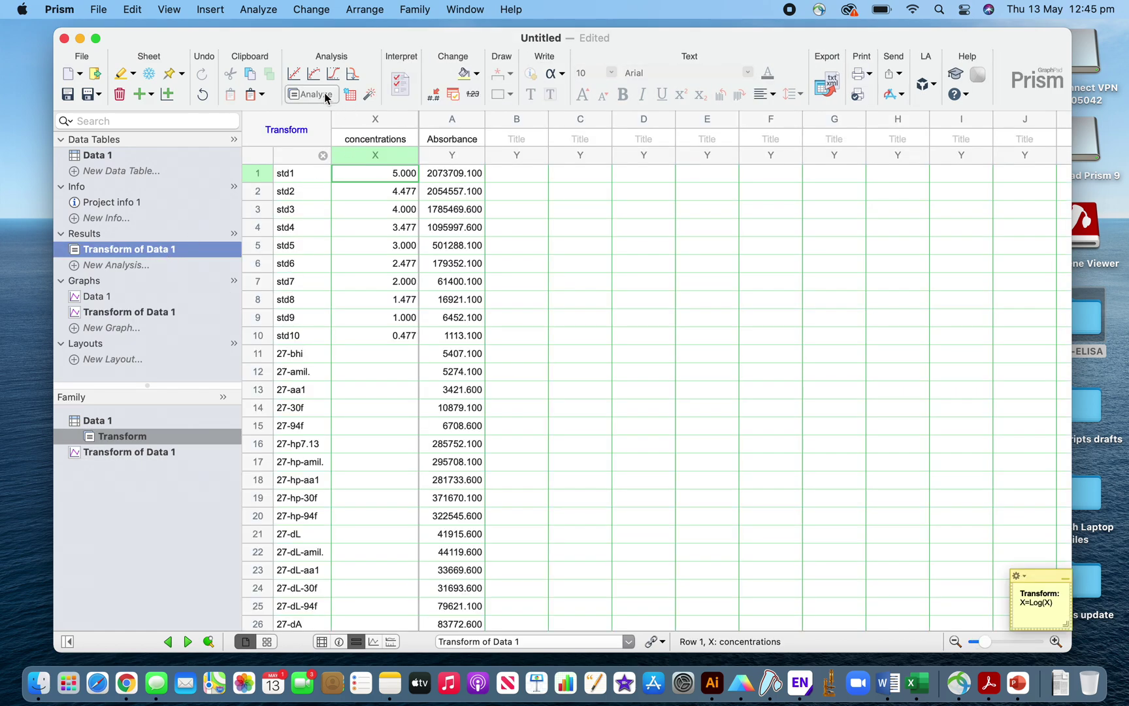
pyautogui.click(325, 98)
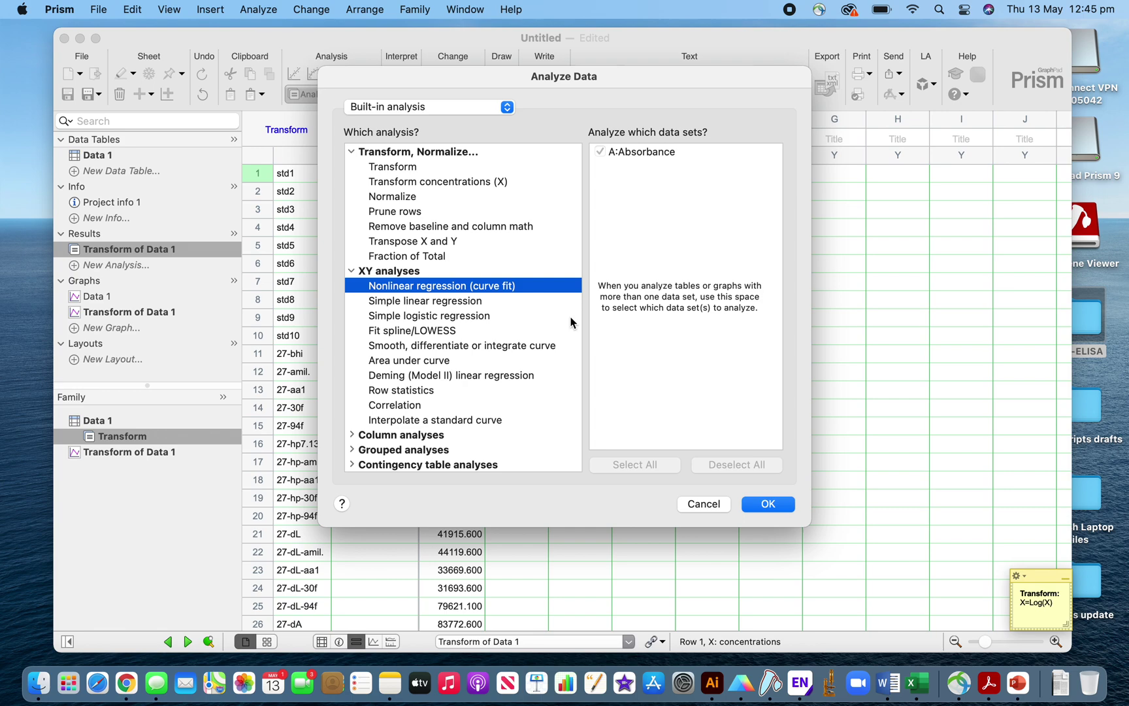
# Set up a nonlinear regression using log(agonist) vs. response -- Find ECanything with unknown interpolation enabled.
pyautogui.click(777, 503)
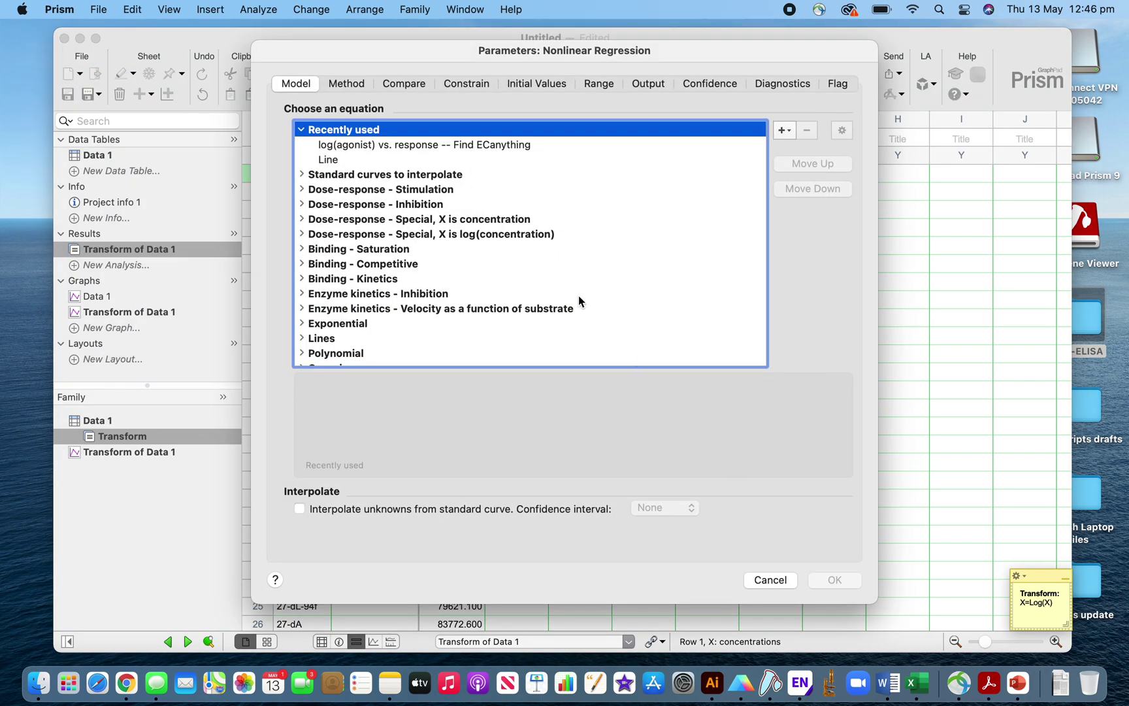
pyautogui.click(396, 234)
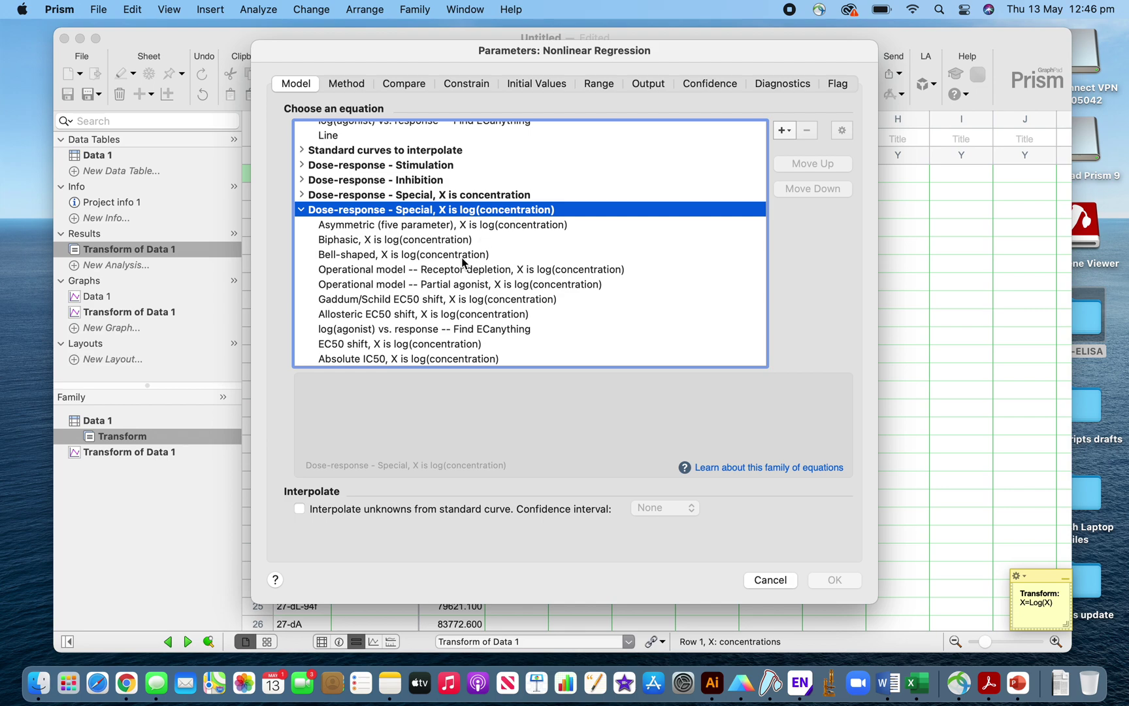
pyautogui.scroll(-2, 462, 261)
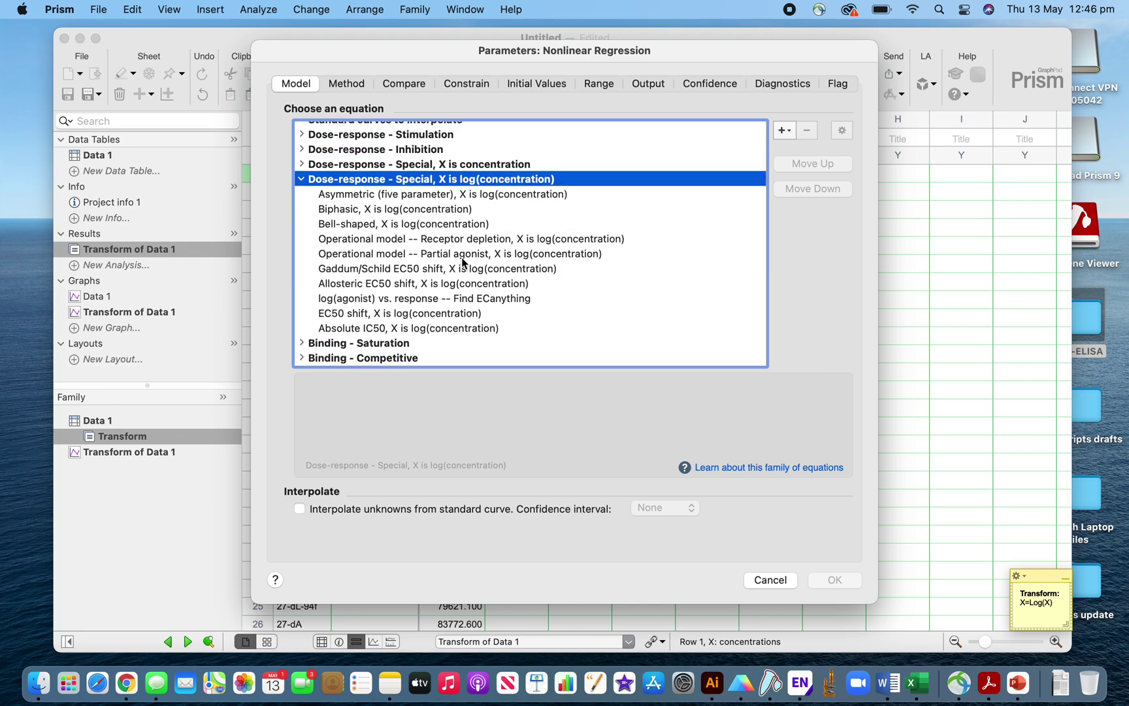
pyautogui.scroll(-2, 462, 261)
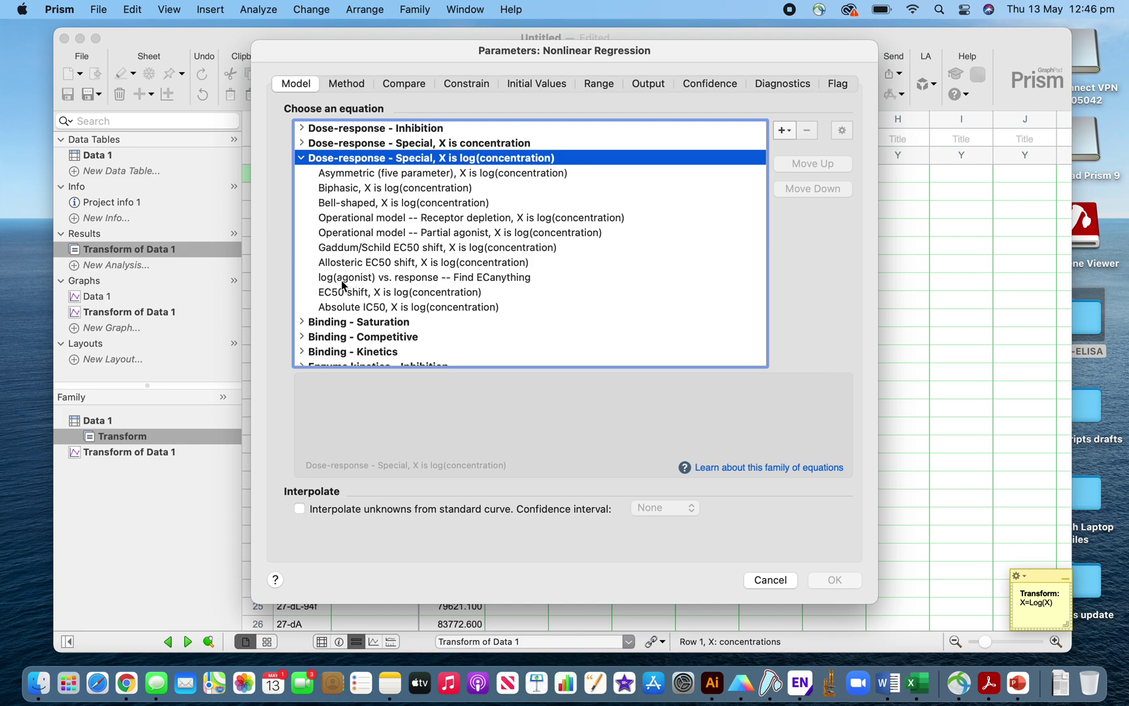
pyautogui.click(418, 279)
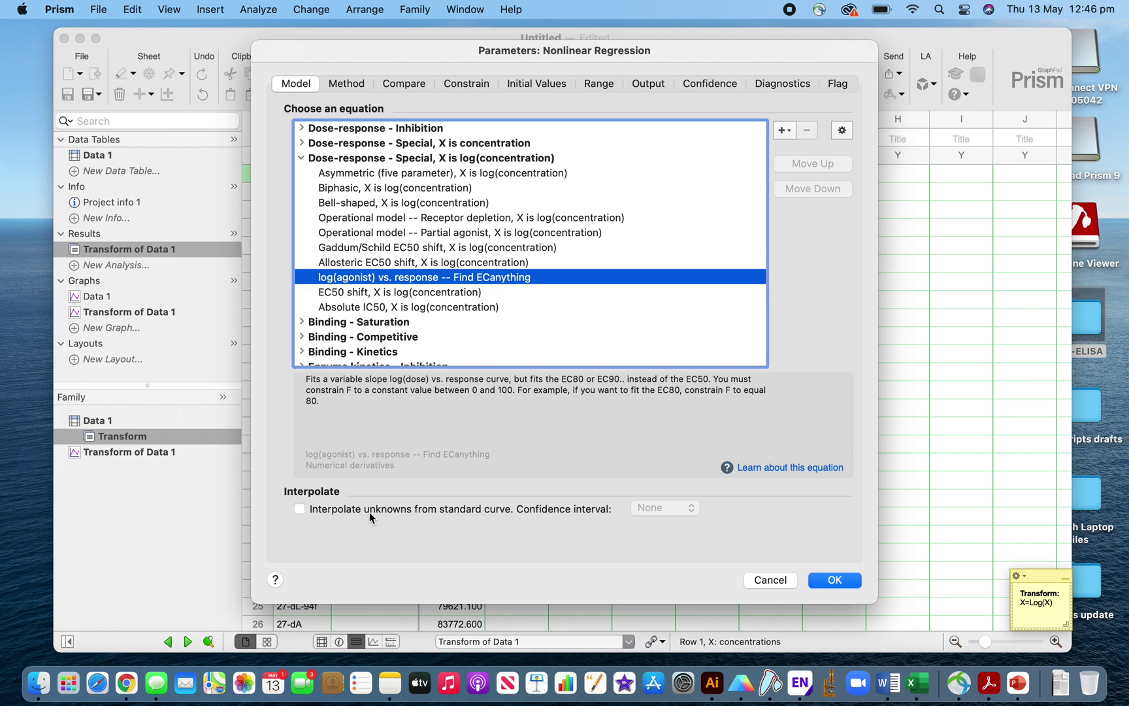
pyautogui.click(300, 508)
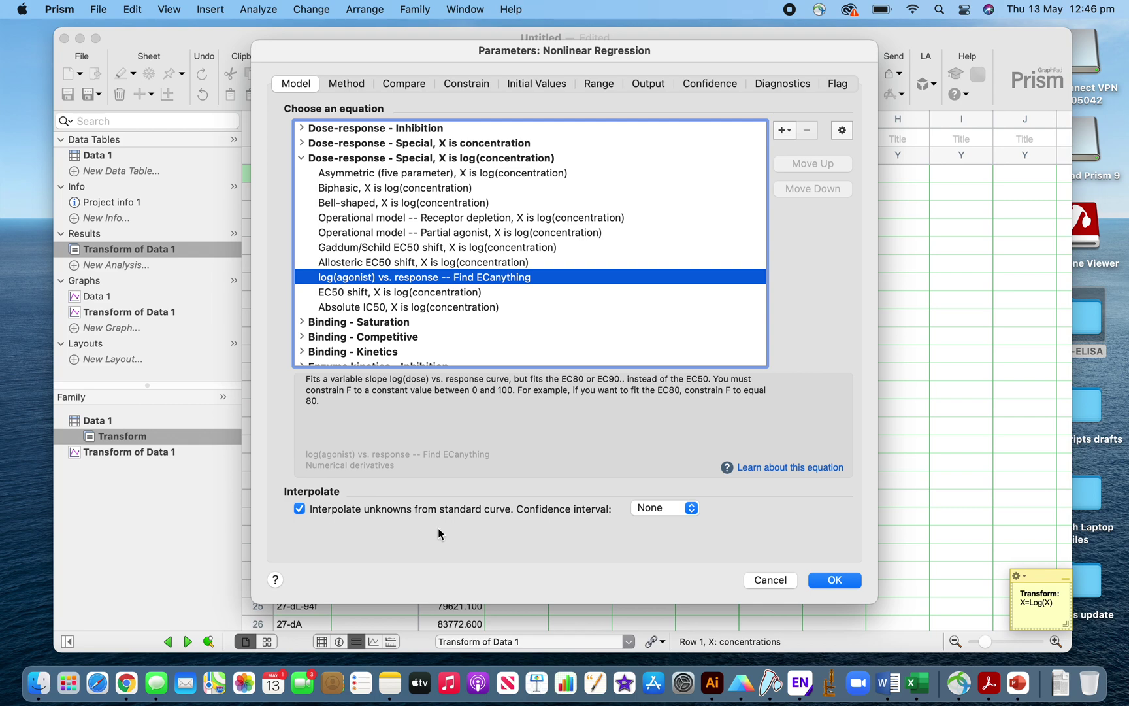
pyautogui.click(346, 84)
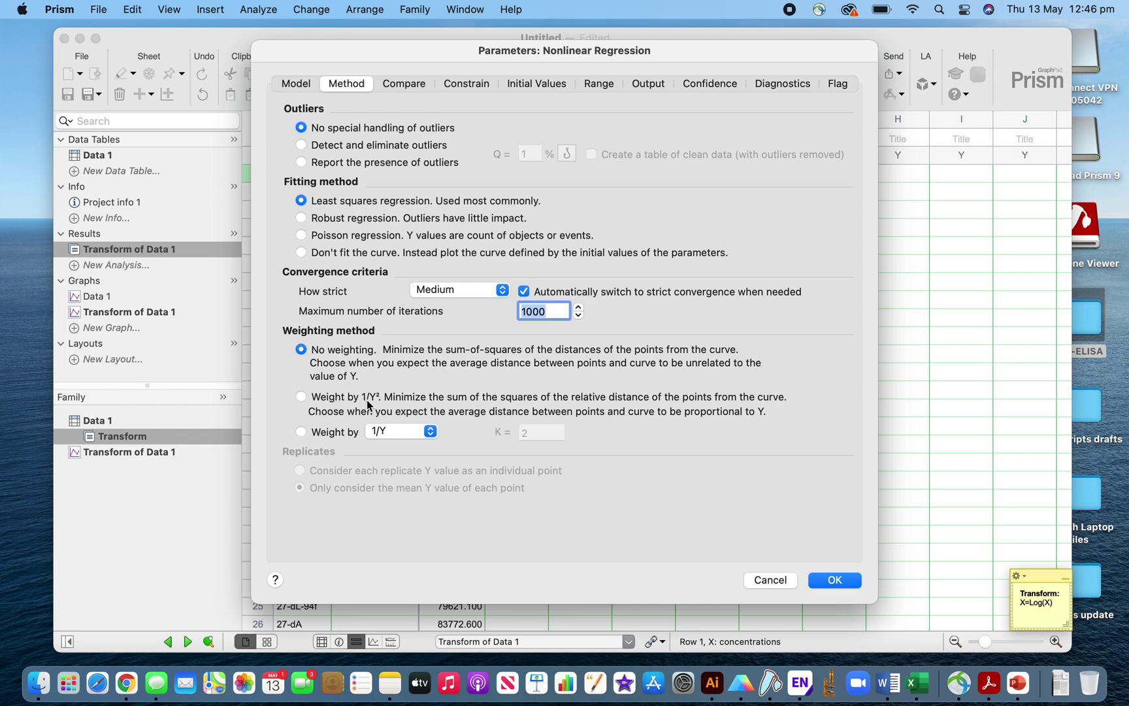
# Weight the fit by 1/Y², set F to No constraint, and run the nonlinear fit.
pyautogui.click(322, 400)
pyautogui.click(475, 87)
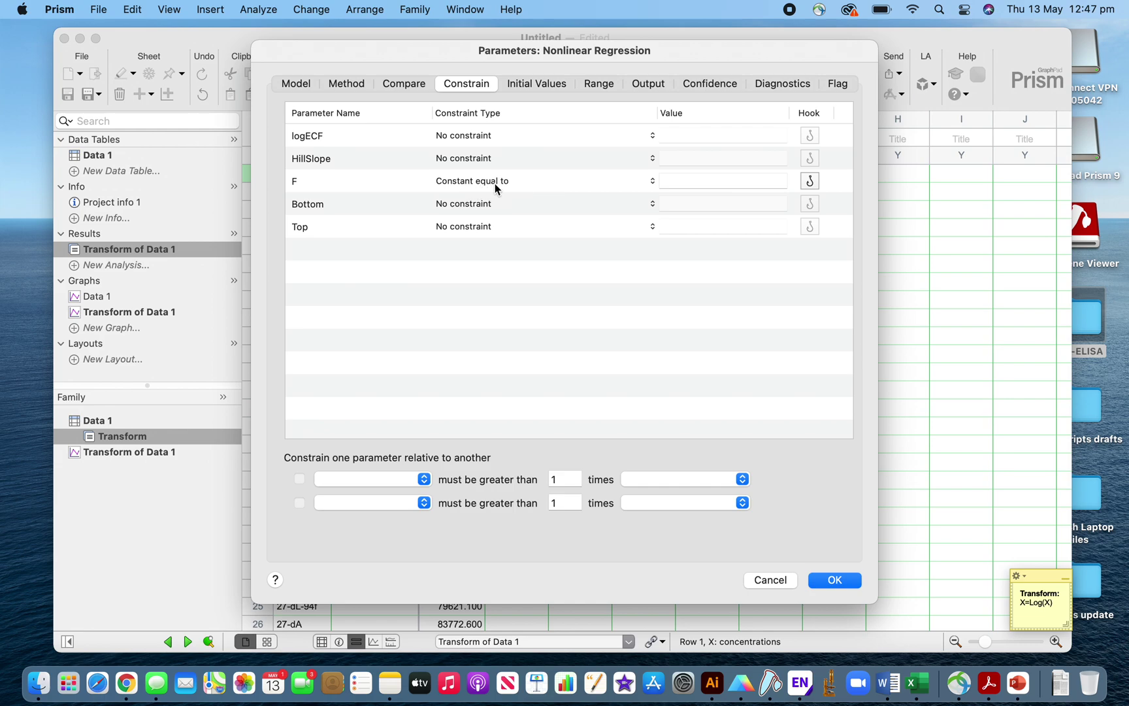
pyautogui.click(656, 182)
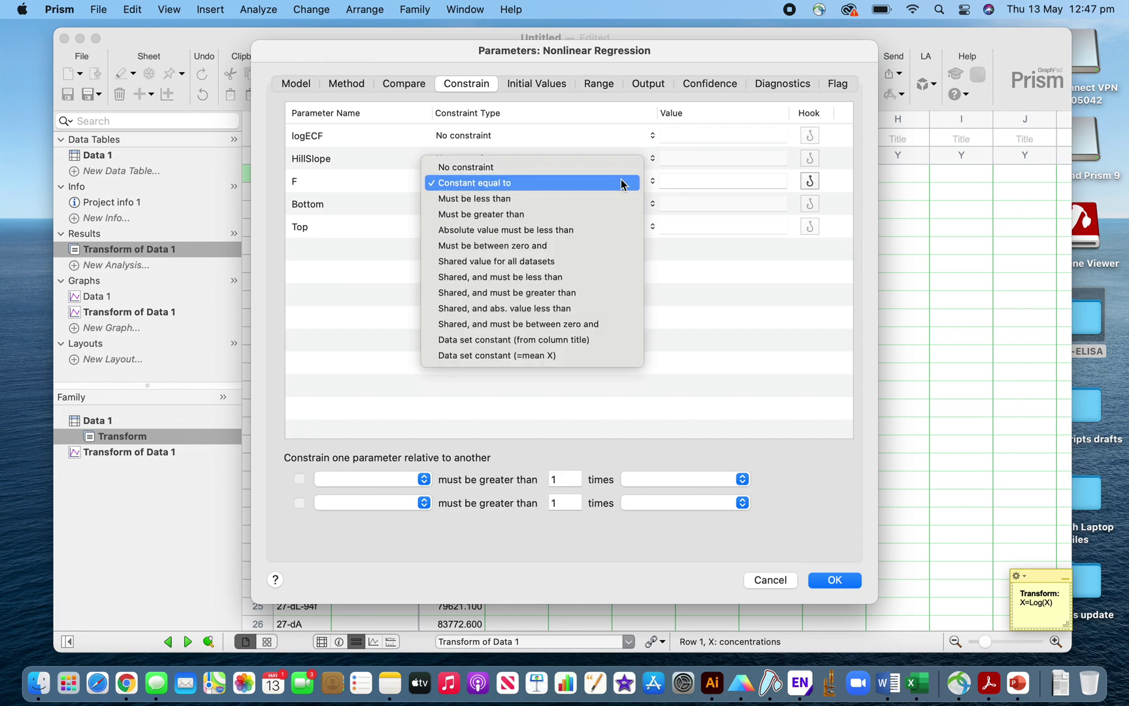
pyautogui.click(595, 173)
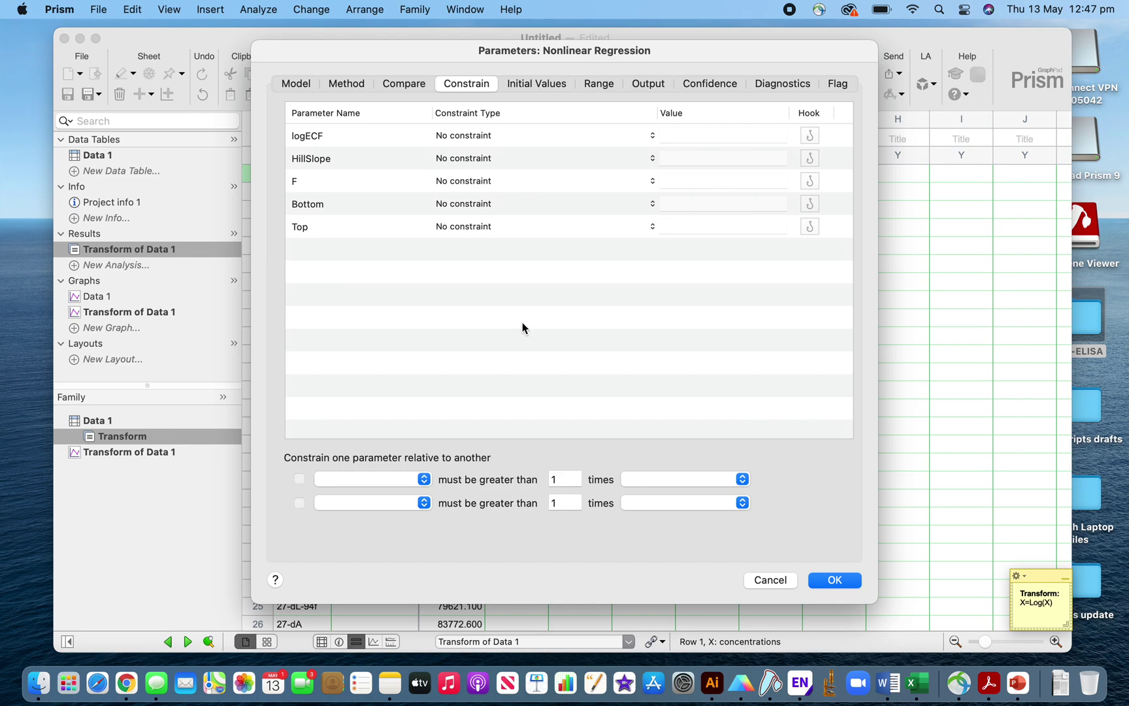
pyautogui.click(832, 581)
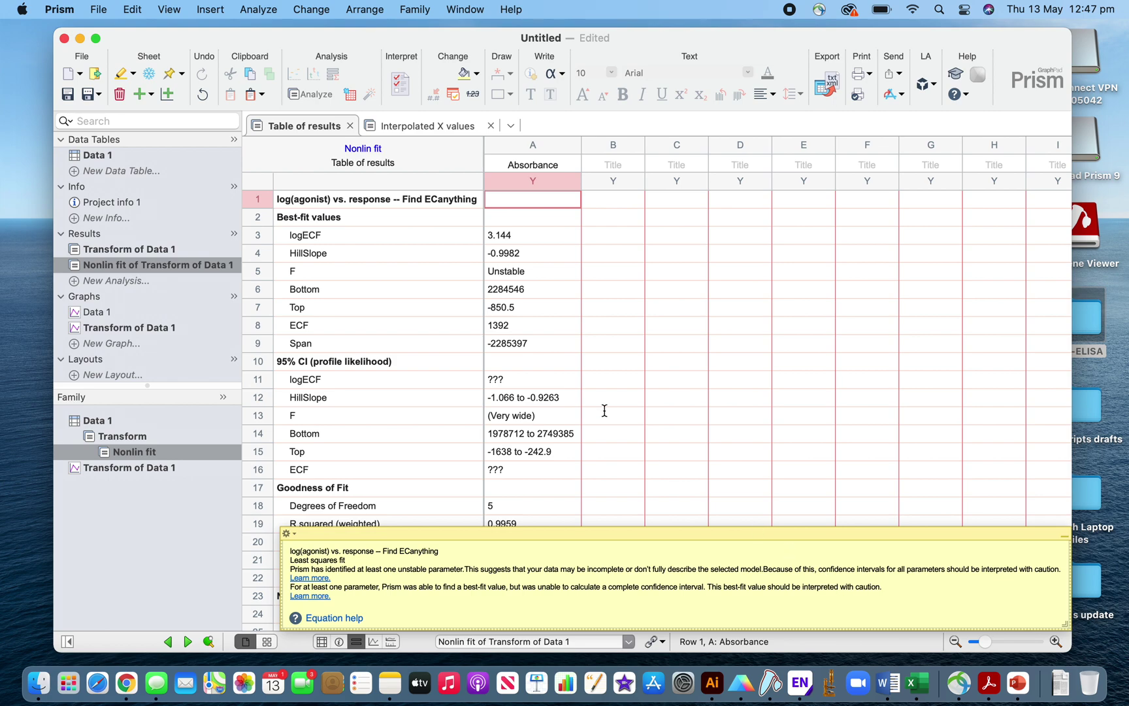
pyautogui.click(137, 328)
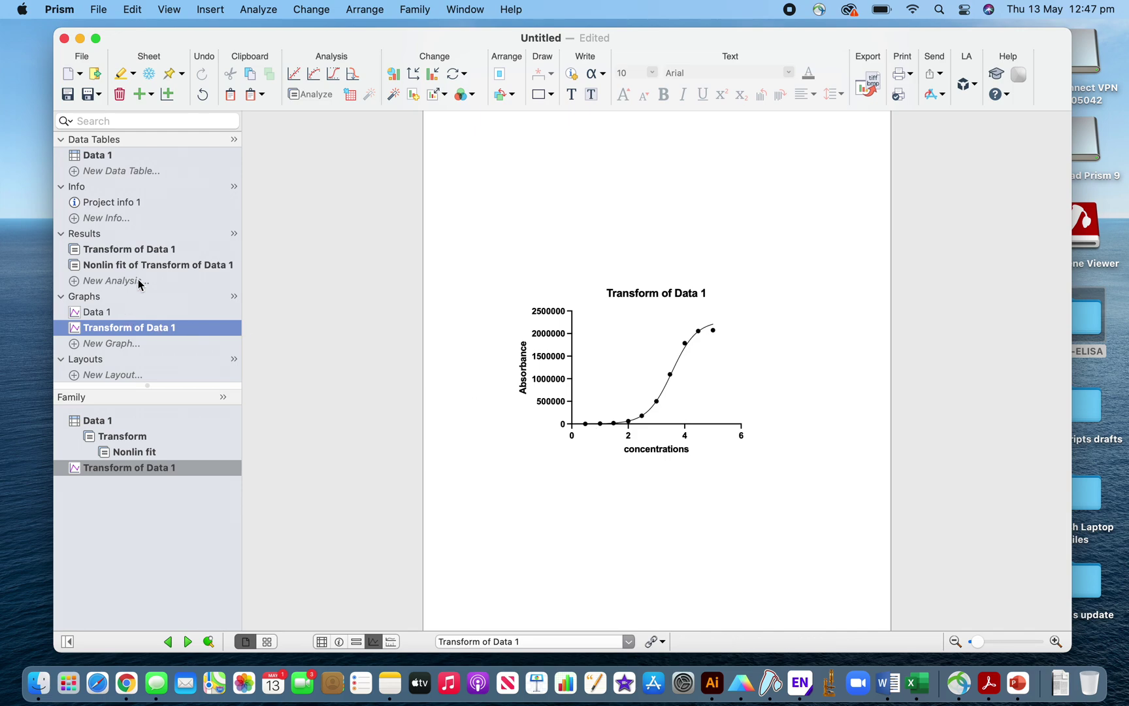
pyautogui.click(136, 265)
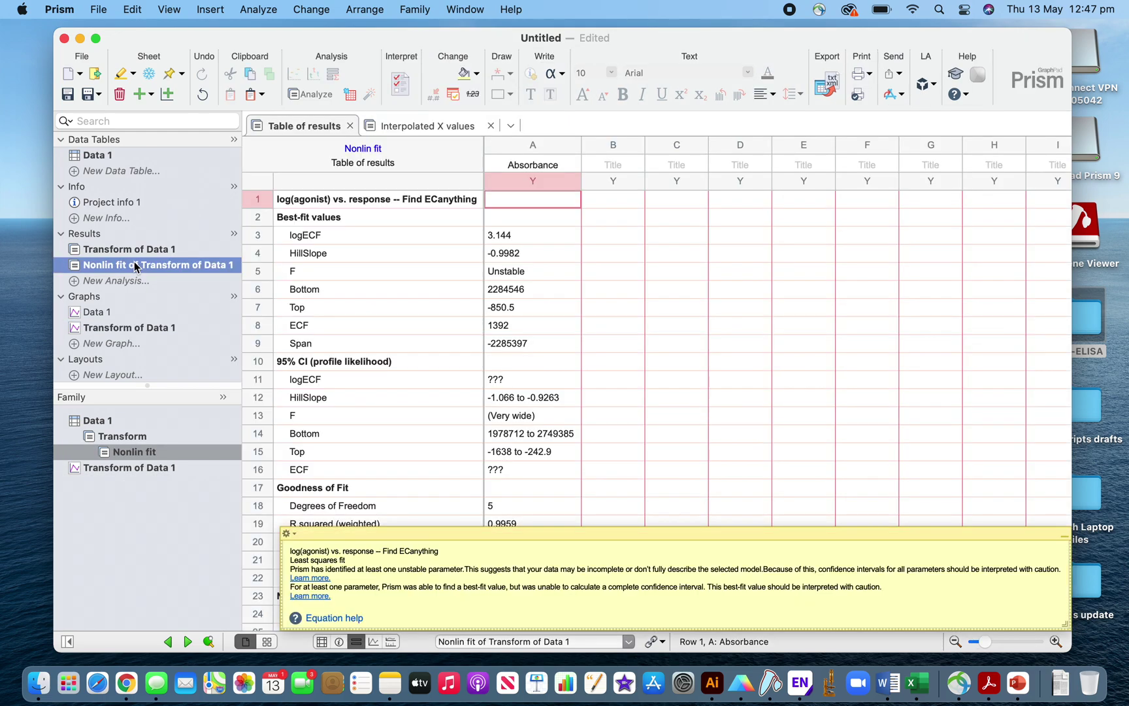
pyautogui.scroll(-2, 516, 324)
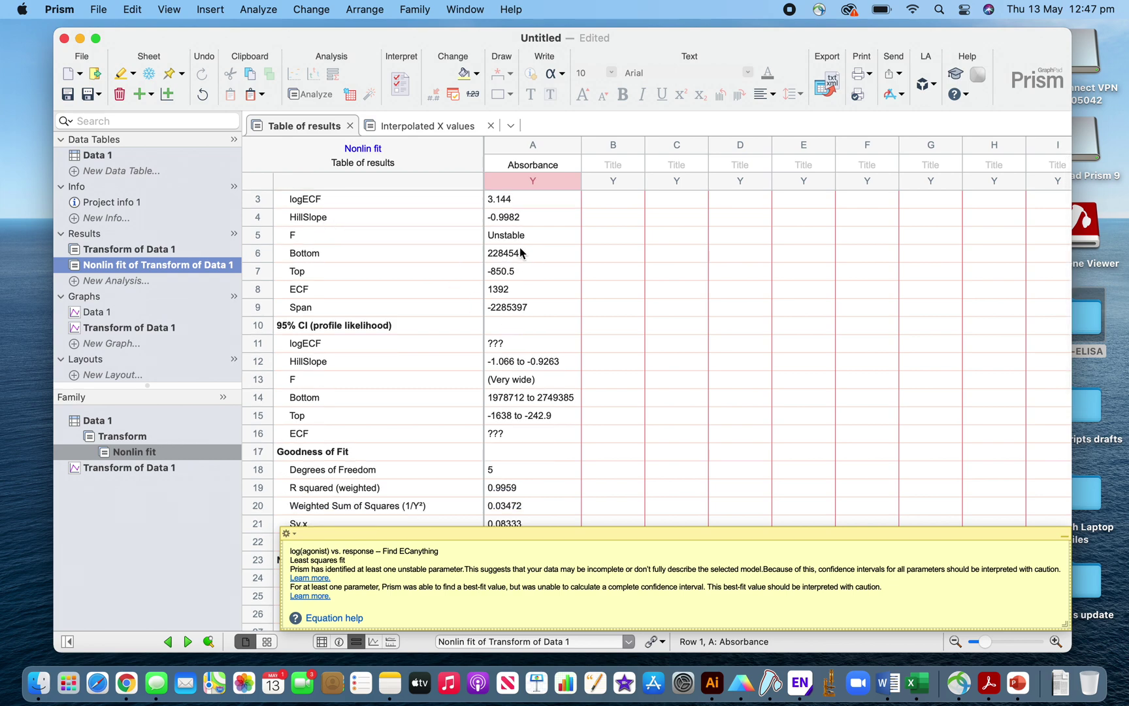
pyautogui.scroll(-2, 515, 296)
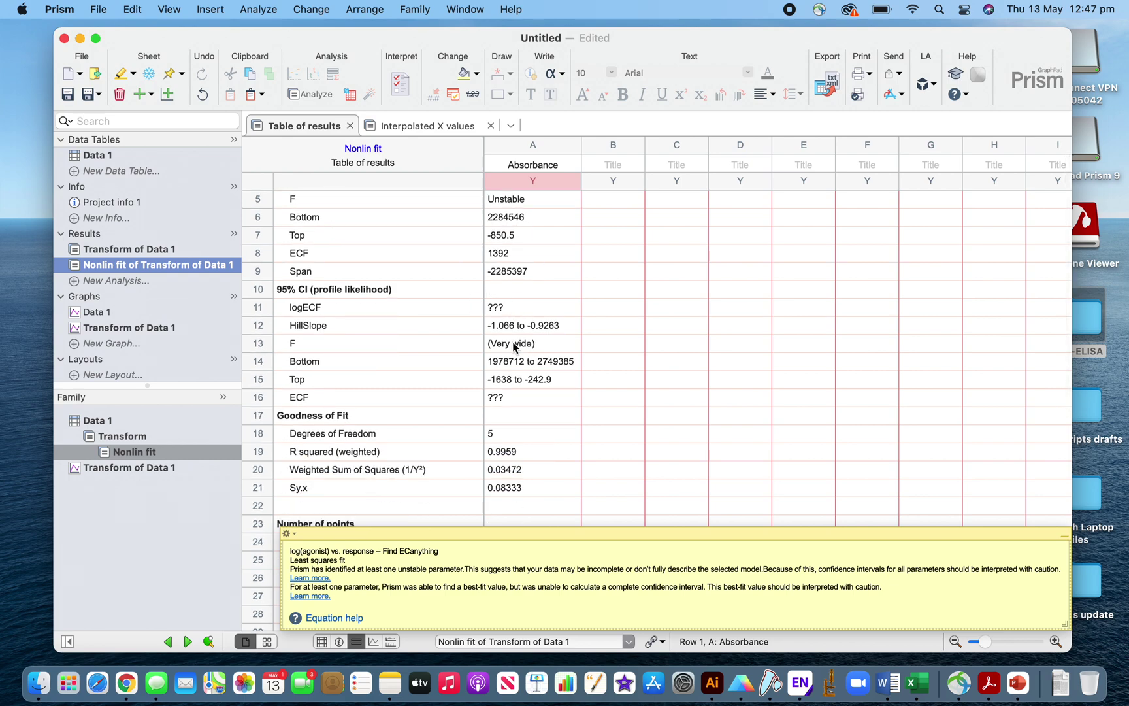
# Show the Interpolated X values sheet and minimize the fit warning note.
pyautogui.scroll(4, 492, 291)
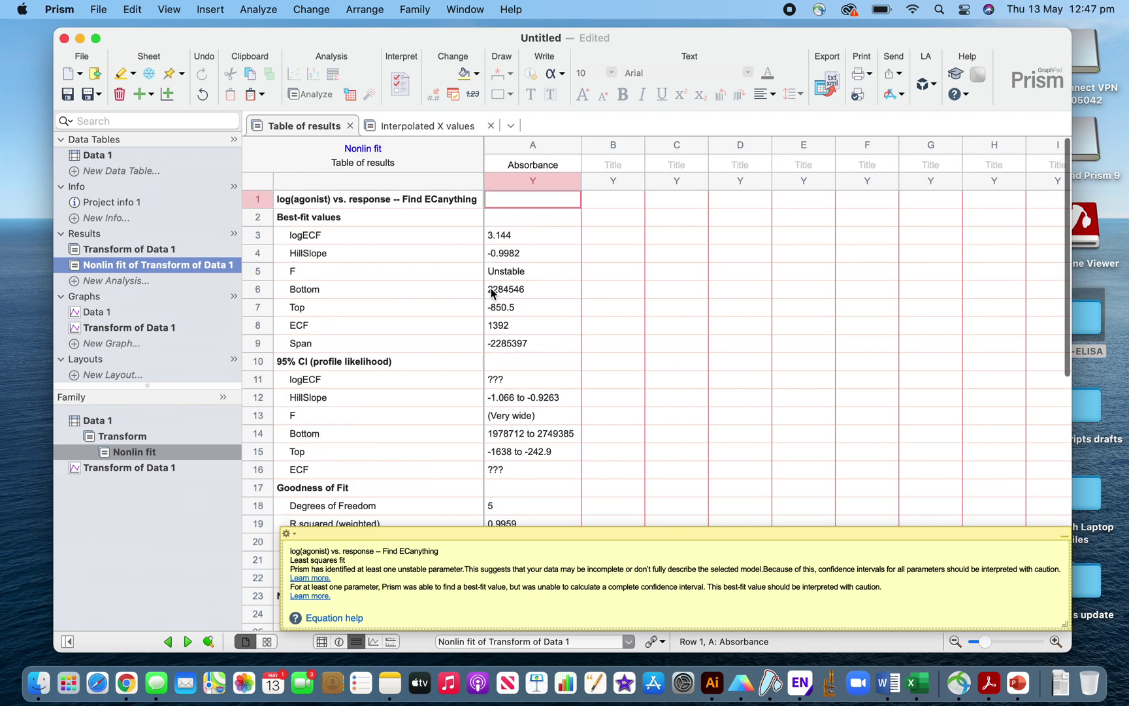
pyautogui.click(433, 125)
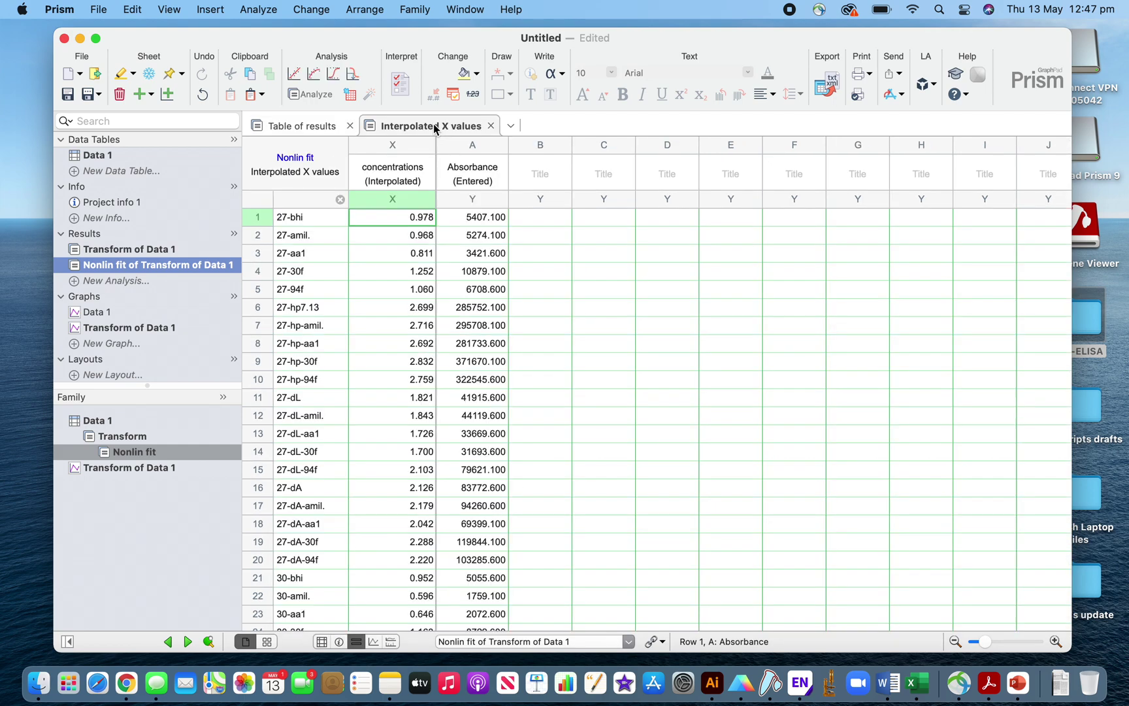
pyautogui.scroll(1, 522, 347)
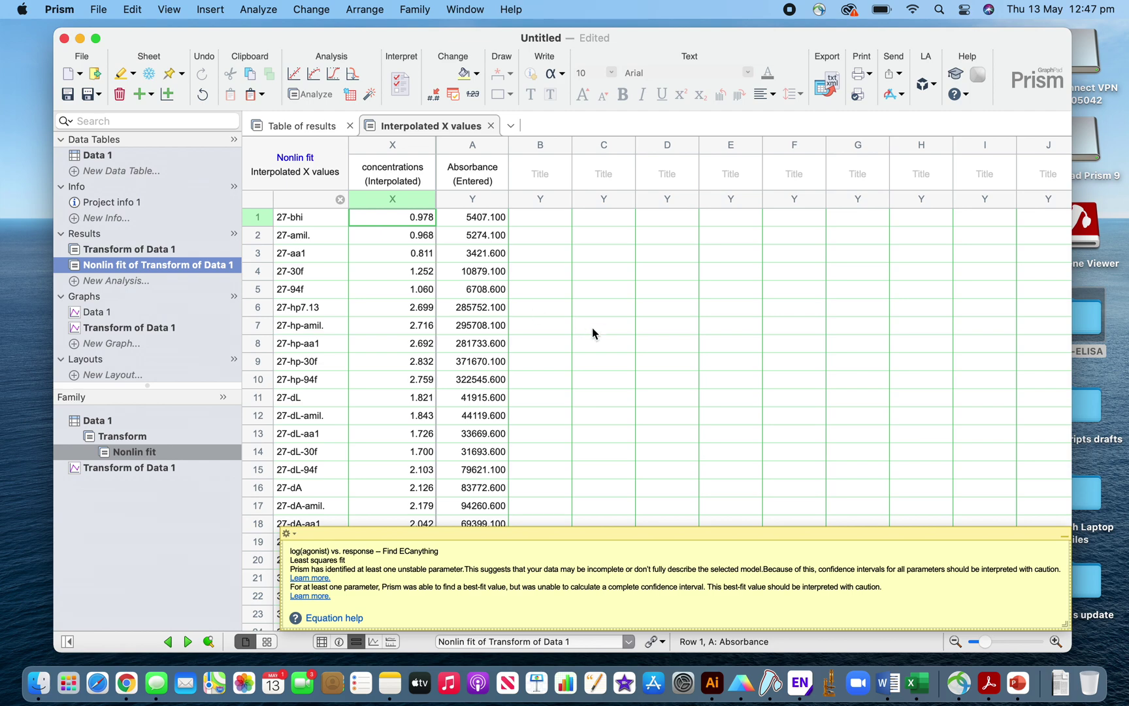
pyautogui.click(293, 534)
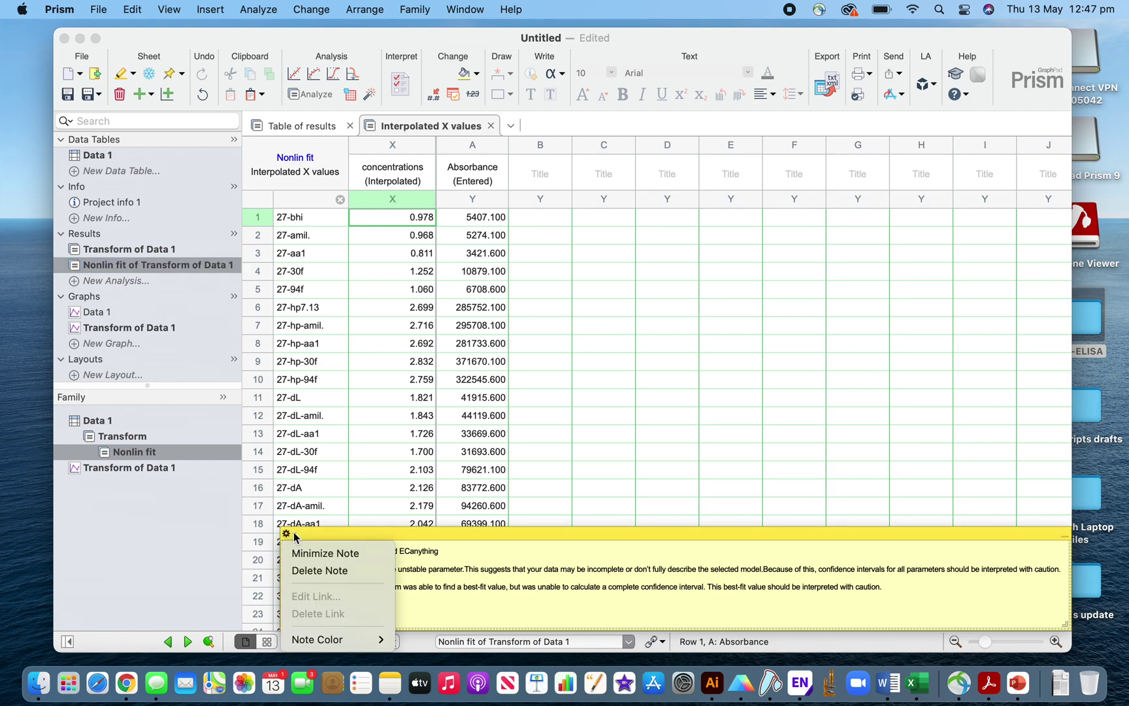
pyautogui.click(323, 554)
pyautogui.scroll(-10, 506, 373)
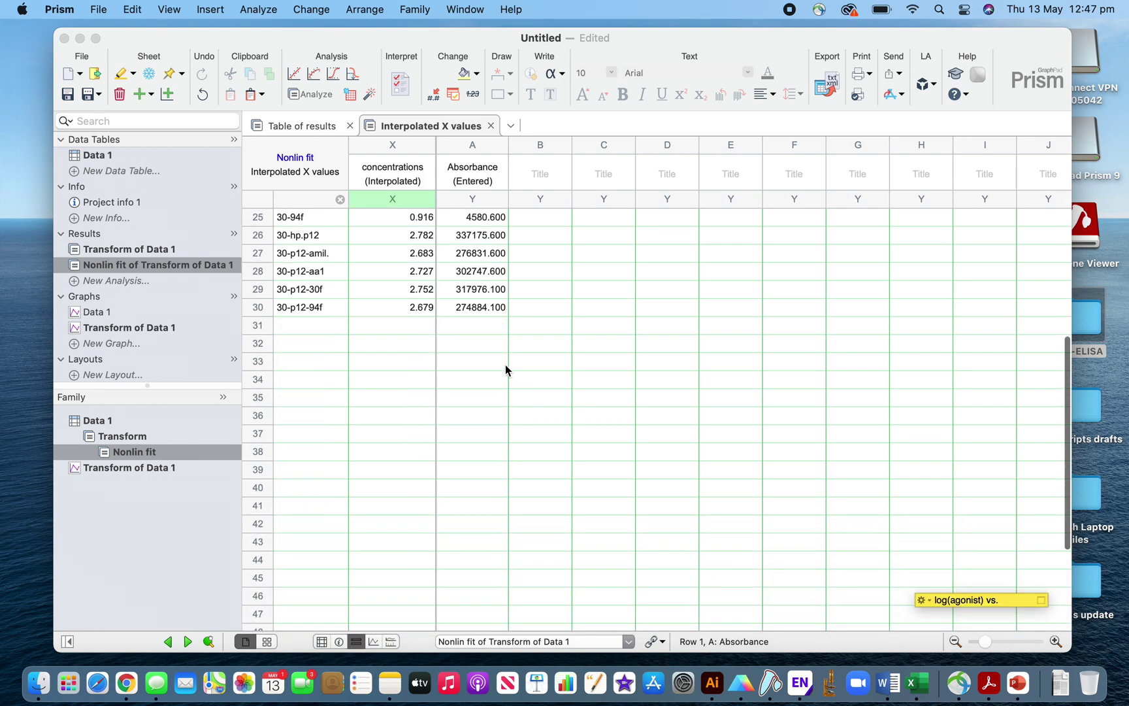
pyautogui.scroll(2, 506, 369)
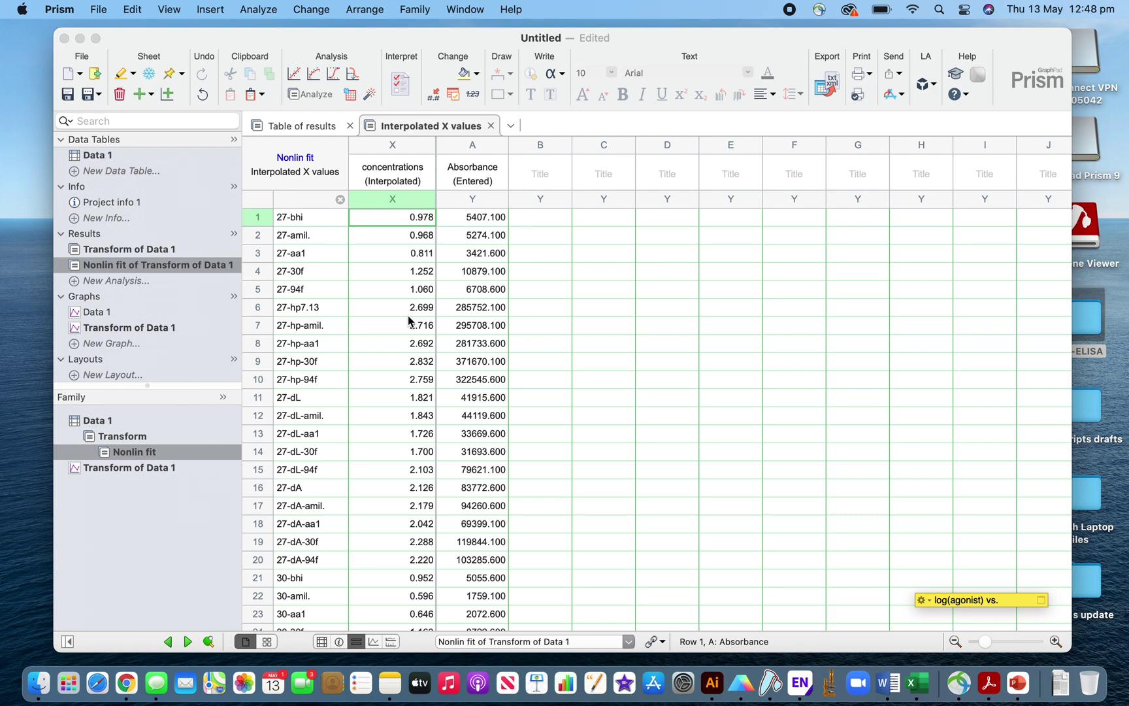
pyautogui.click(315, 94)
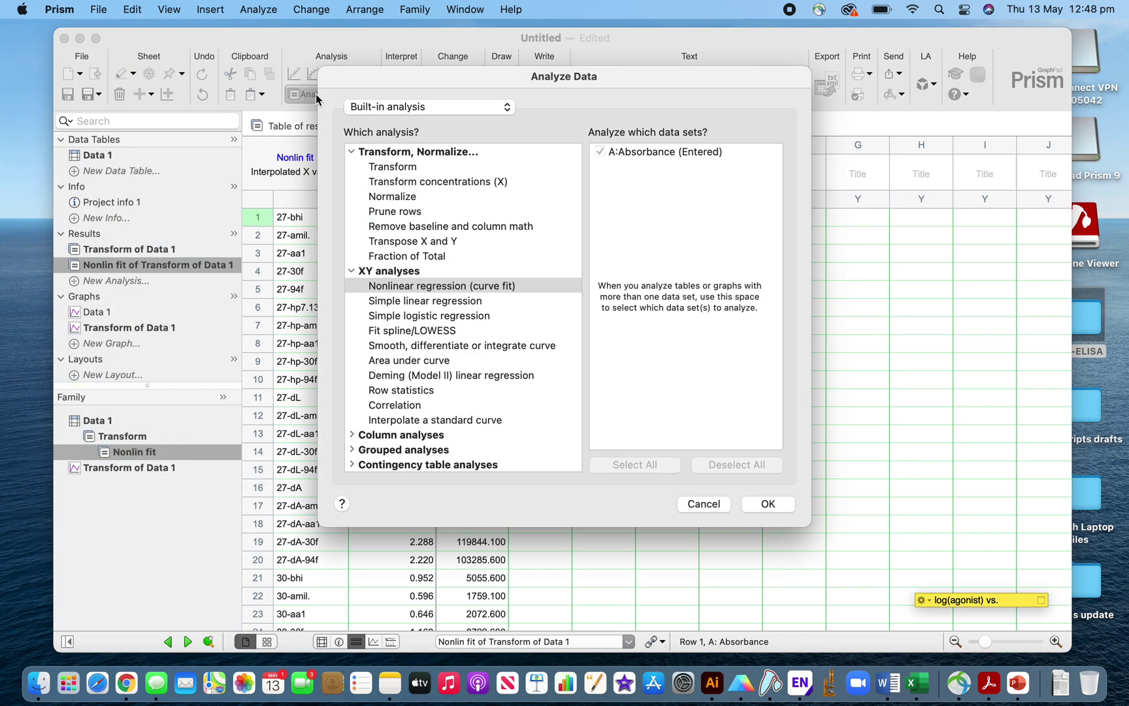
# Apply an X=10^X transform to the interpolated X values, creating a Transform of Nonlin fit results sheet.
pyautogui.click(385, 169)
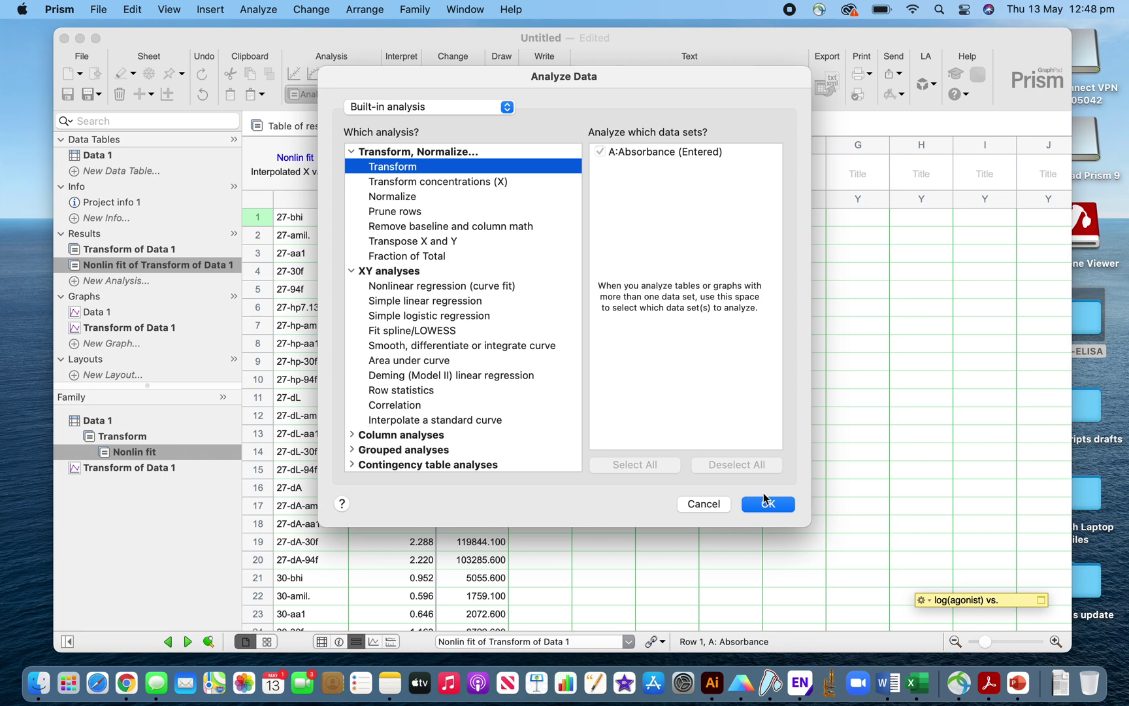
pyautogui.click(763, 506)
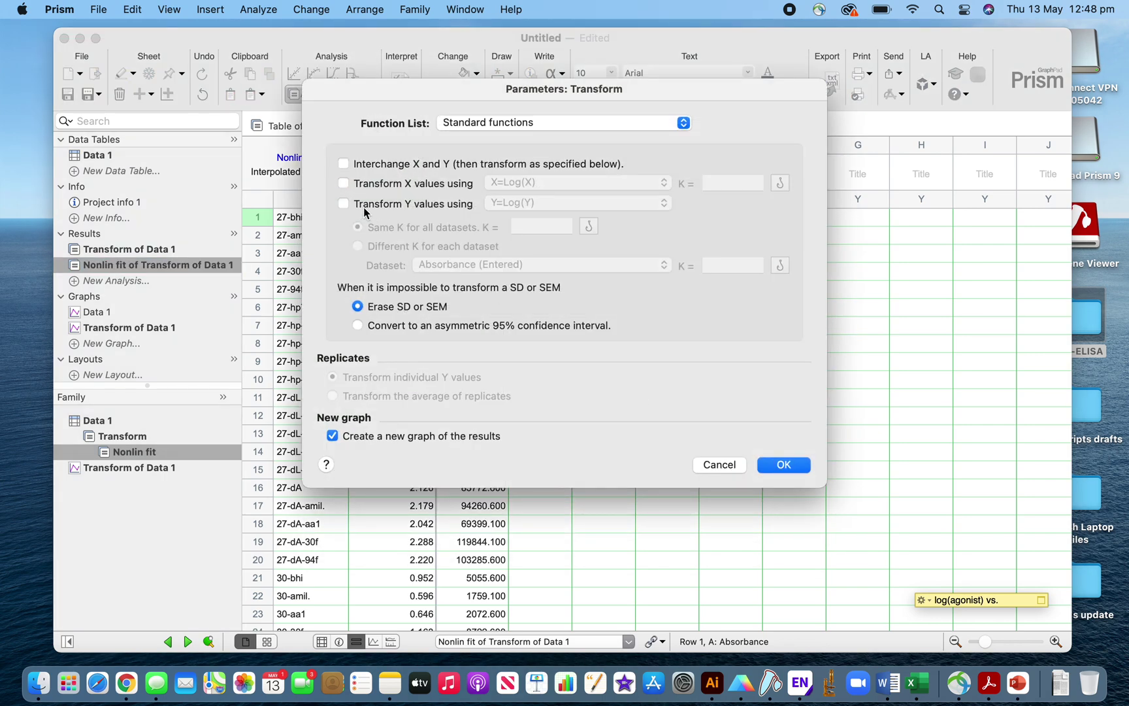
pyautogui.click(345, 184)
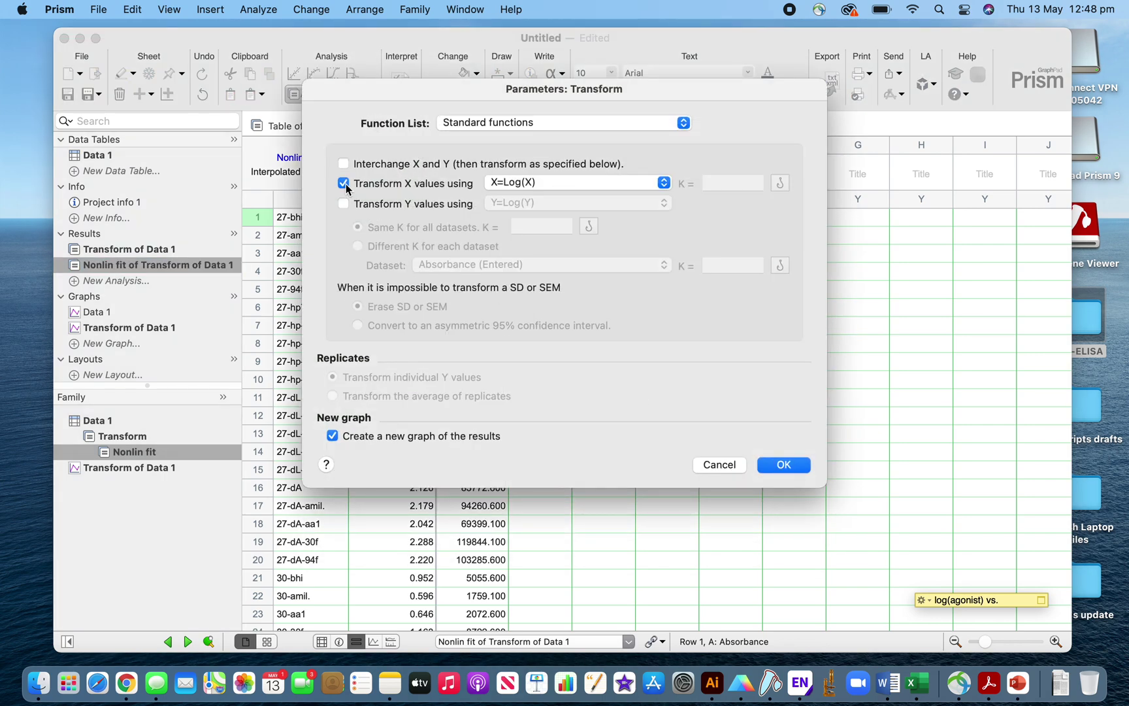
pyautogui.click(568, 183)
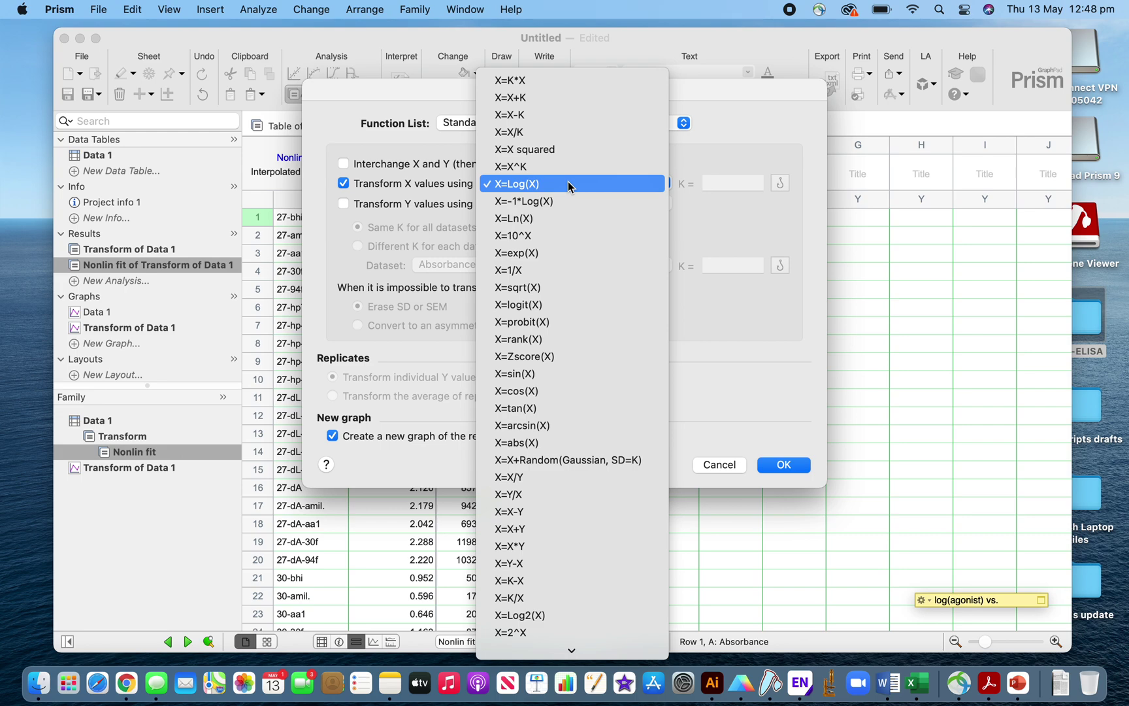
pyautogui.click(527, 236)
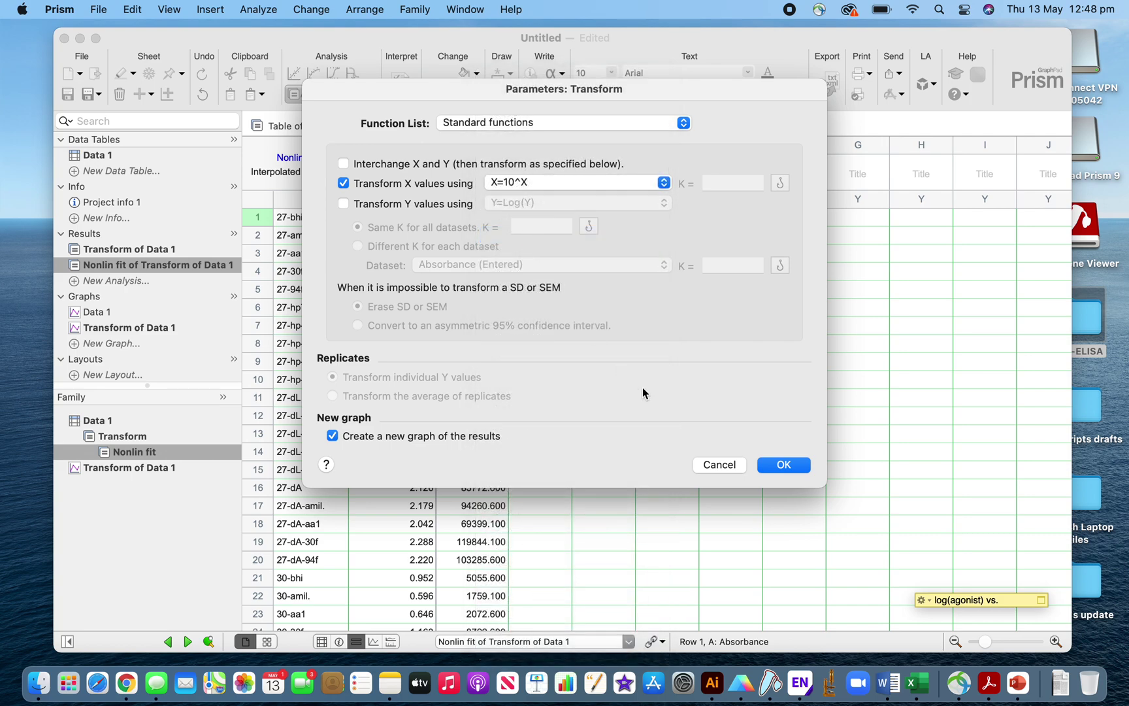
pyautogui.click(783, 464)
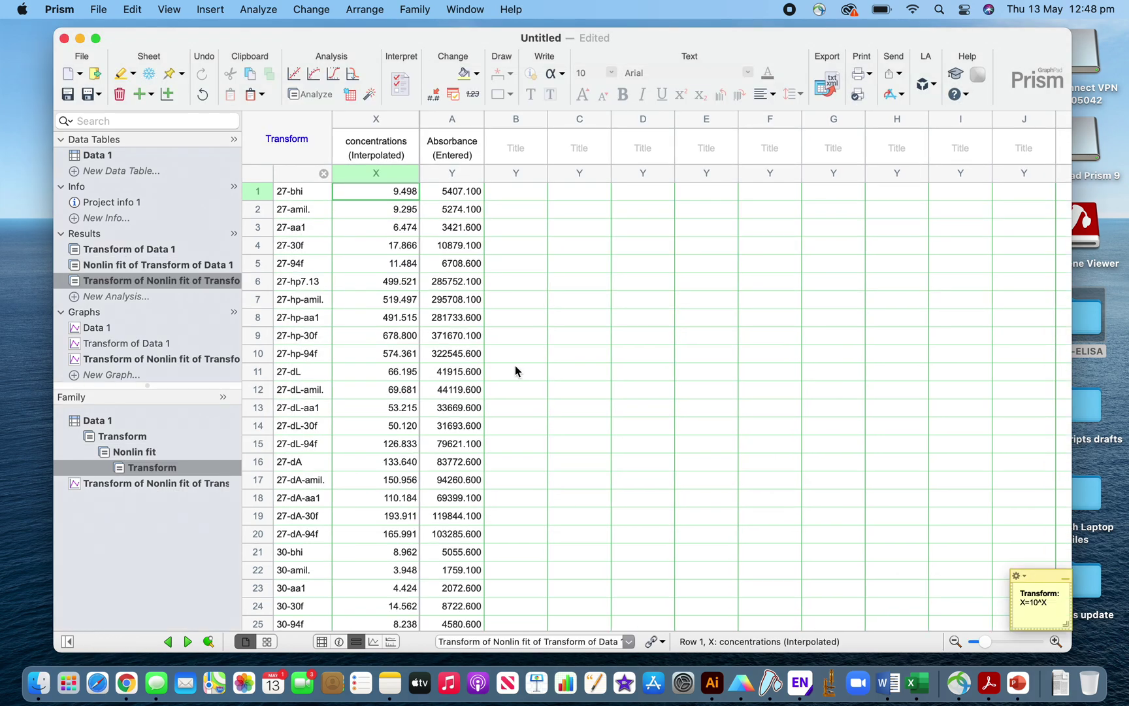
# Select the back-transformed X concentrations from row 1 through row 30.
pyautogui.press('super+f')
pyautogui.scroll(-2, 515, 370)
pyautogui.scroll(2, 515, 370)
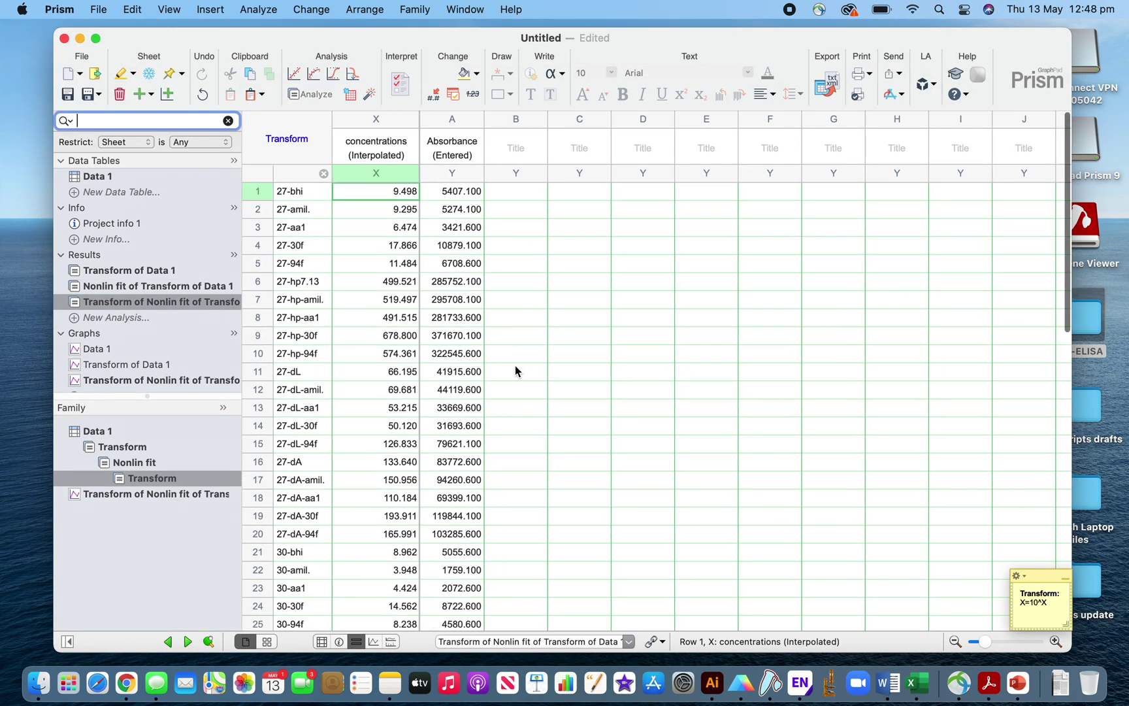
pyautogui.scroll(-1, 515, 367)
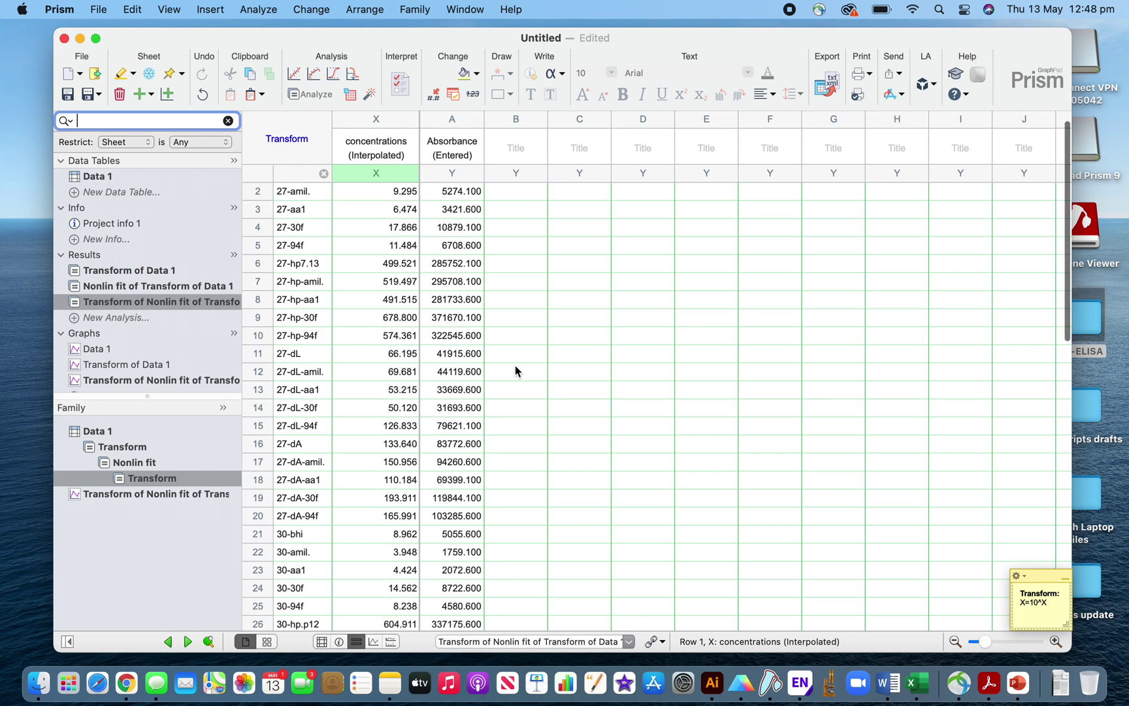
pyautogui.scroll(1, 515, 367)
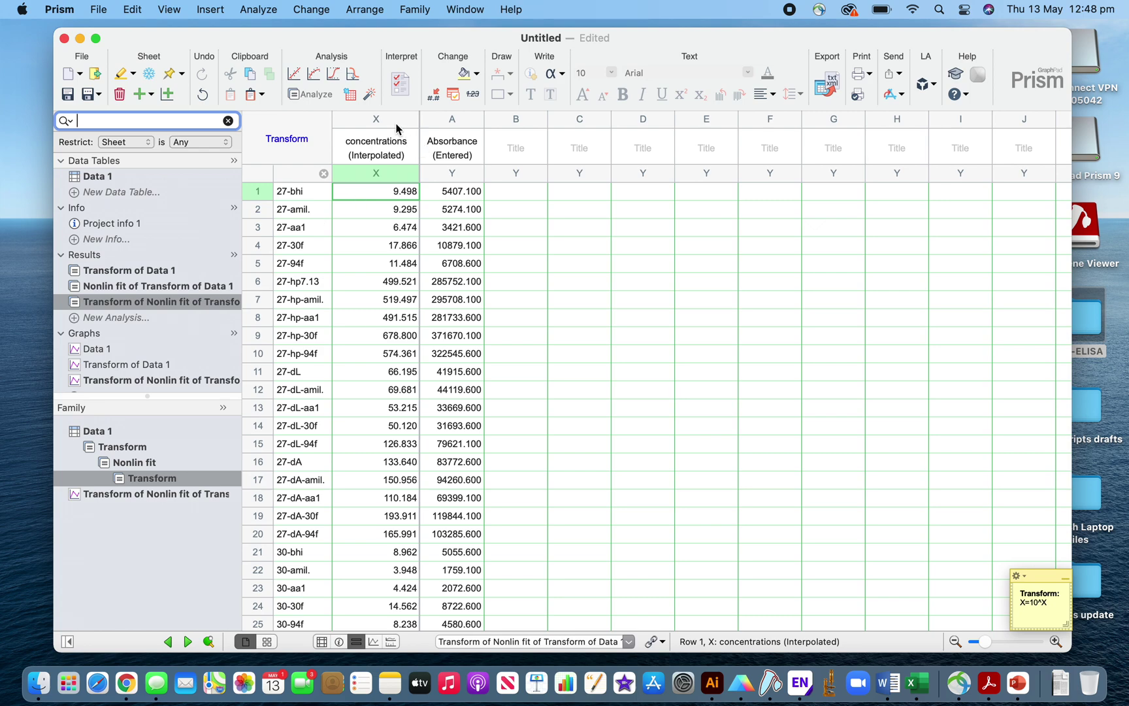
pyautogui.click(372, 193)
pyautogui.scroll(-10, 370, 273)
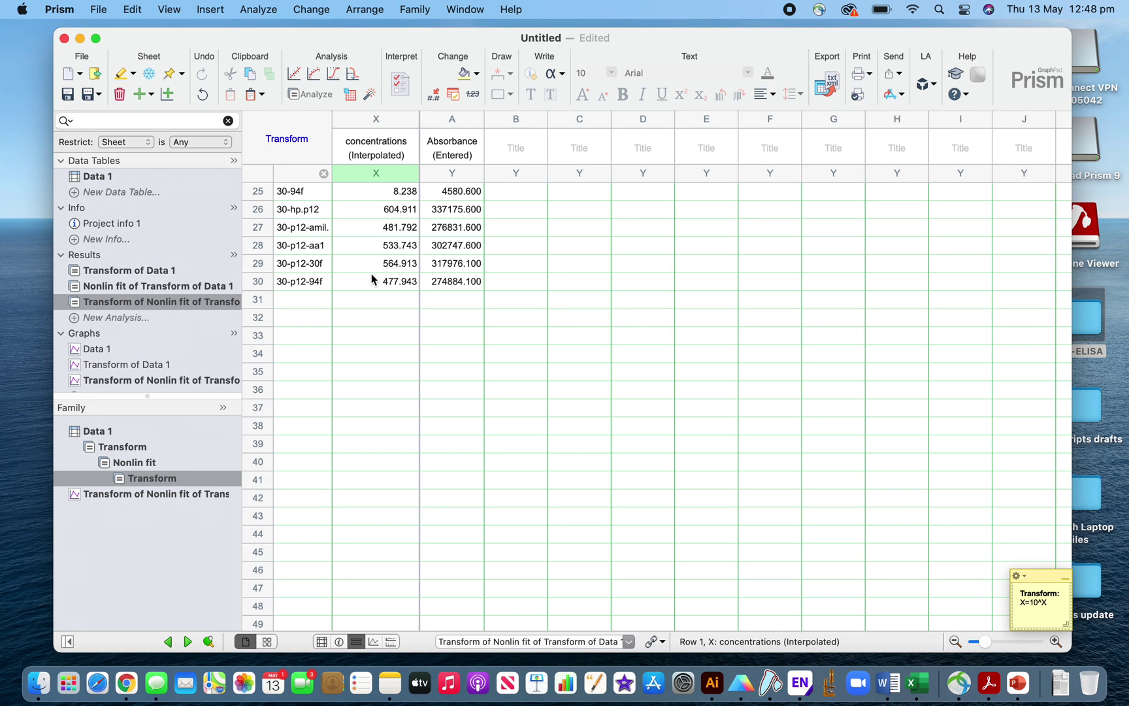
pyautogui.keyDown('shift'); pyautogui.click(391, 282); pyautogui.keyUp('shift')
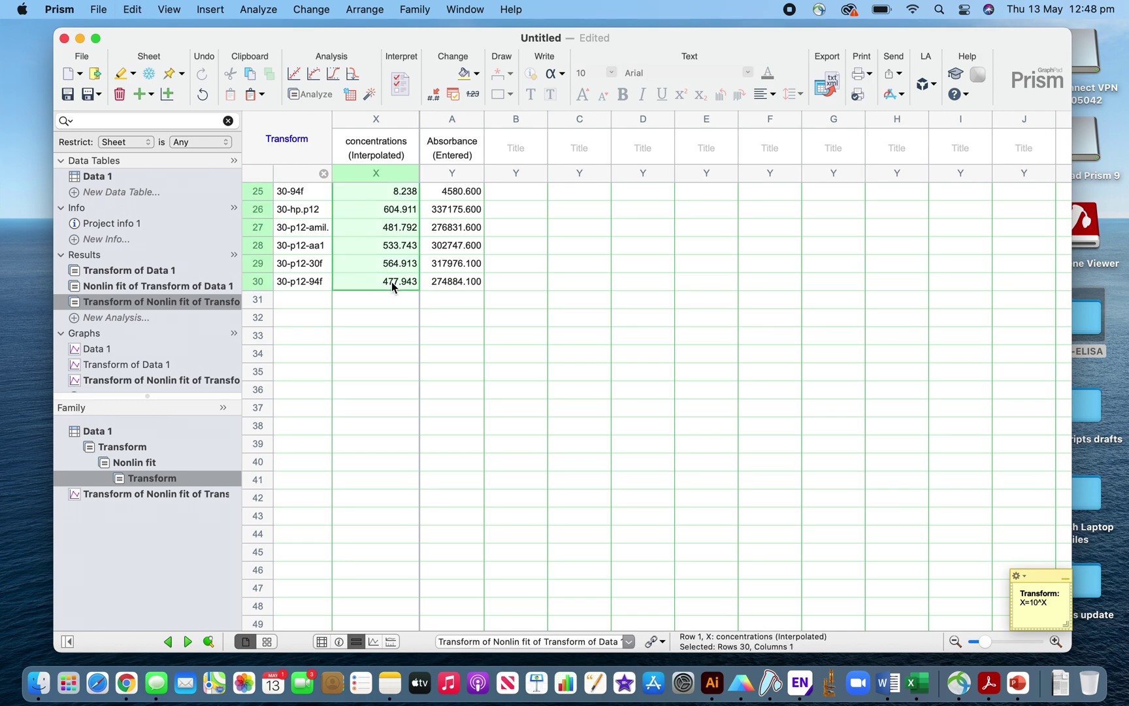
pyautogui.click(119, 177)
# Paste the concentrations into Data 1 Group B from row 11, starting with 9.498 for 27-bhi.
pyautogui.scroll(-2, 410, 228)
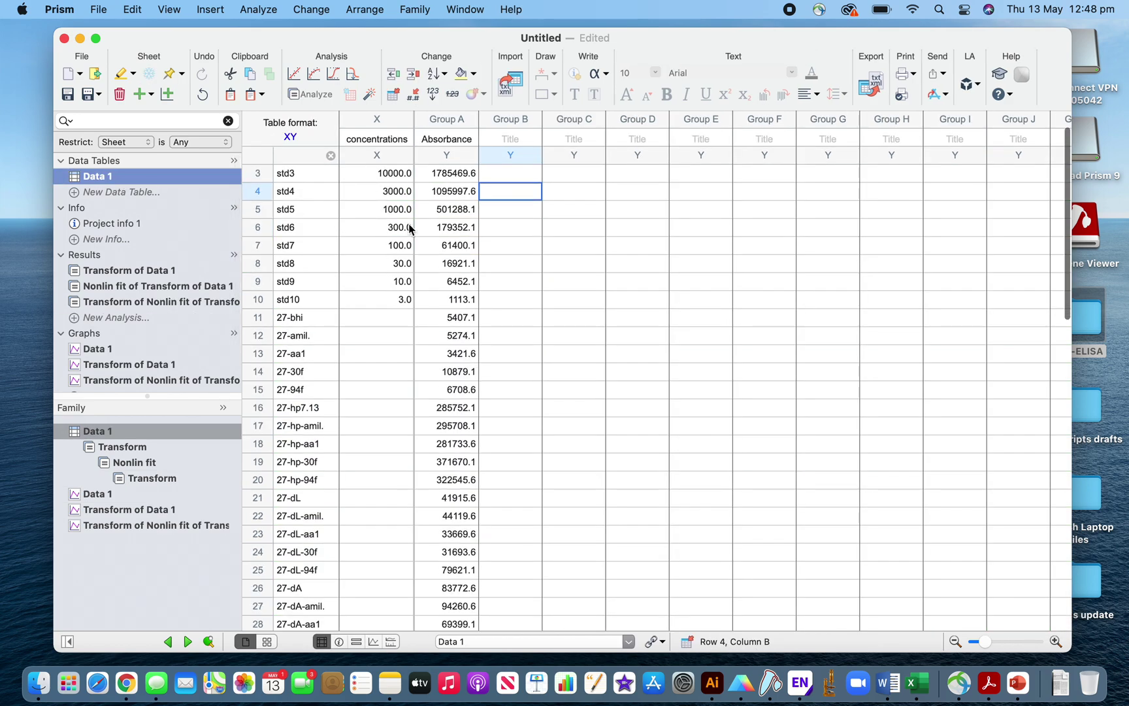
pyautogui.scroll(2, 409, 227)
pyautogui.scroll(-1, 409, 227)
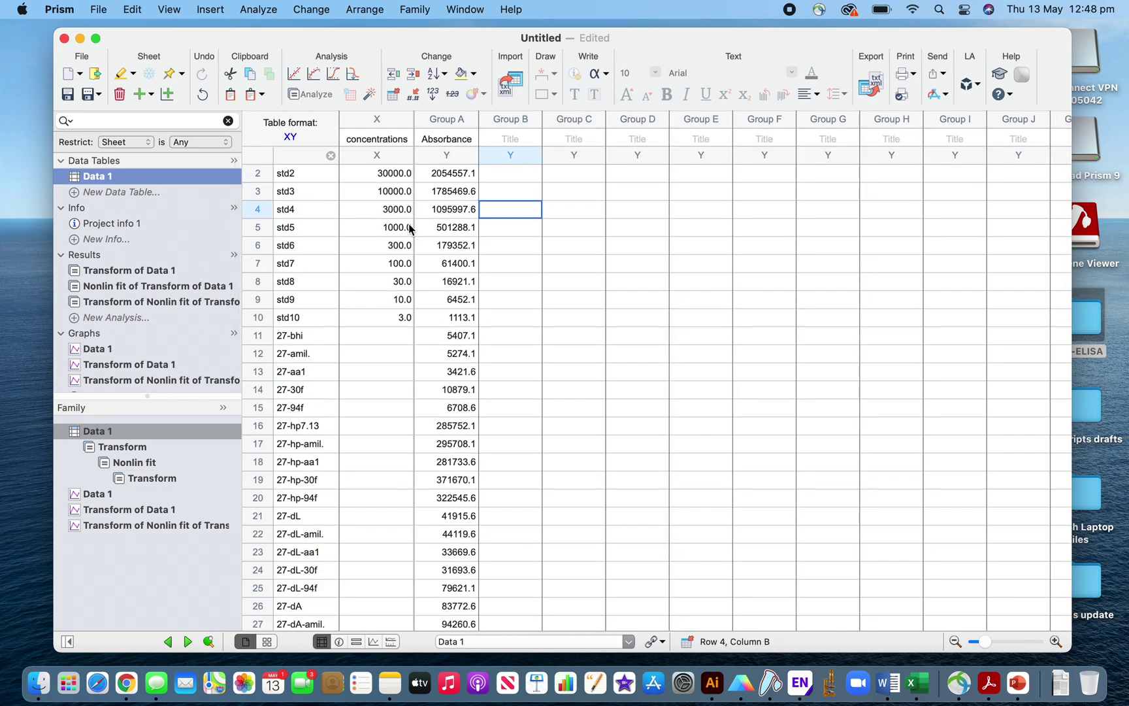
pyautogui.click(521, 334)
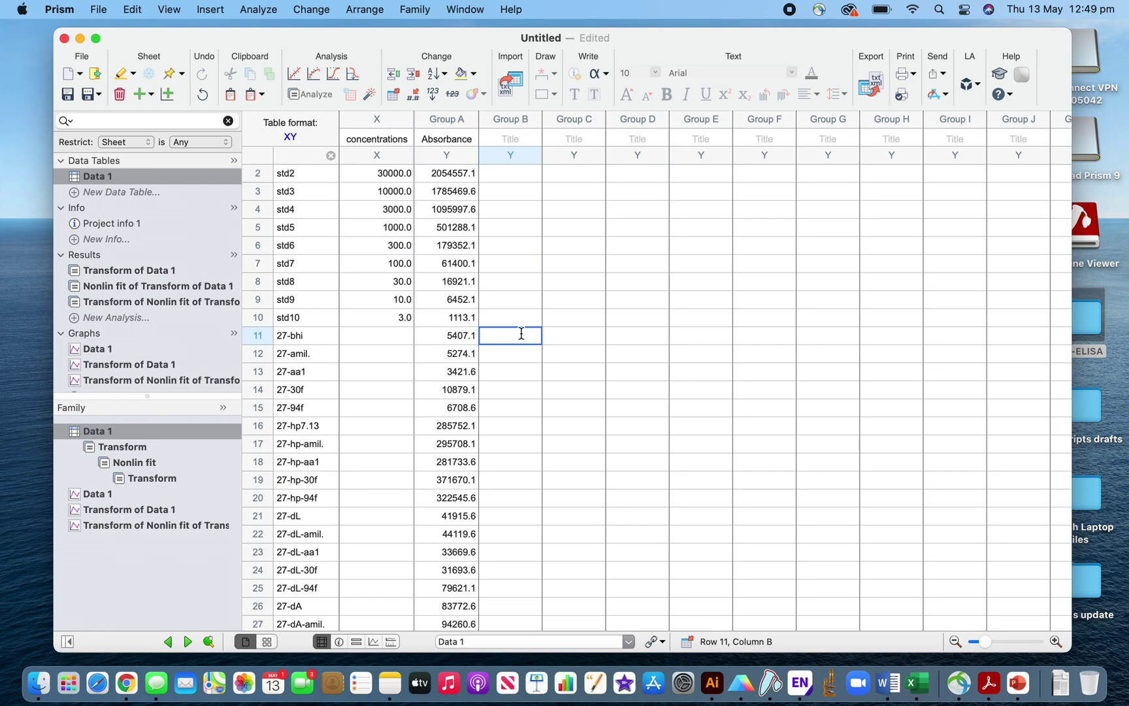
pyautogui.press('super+v')
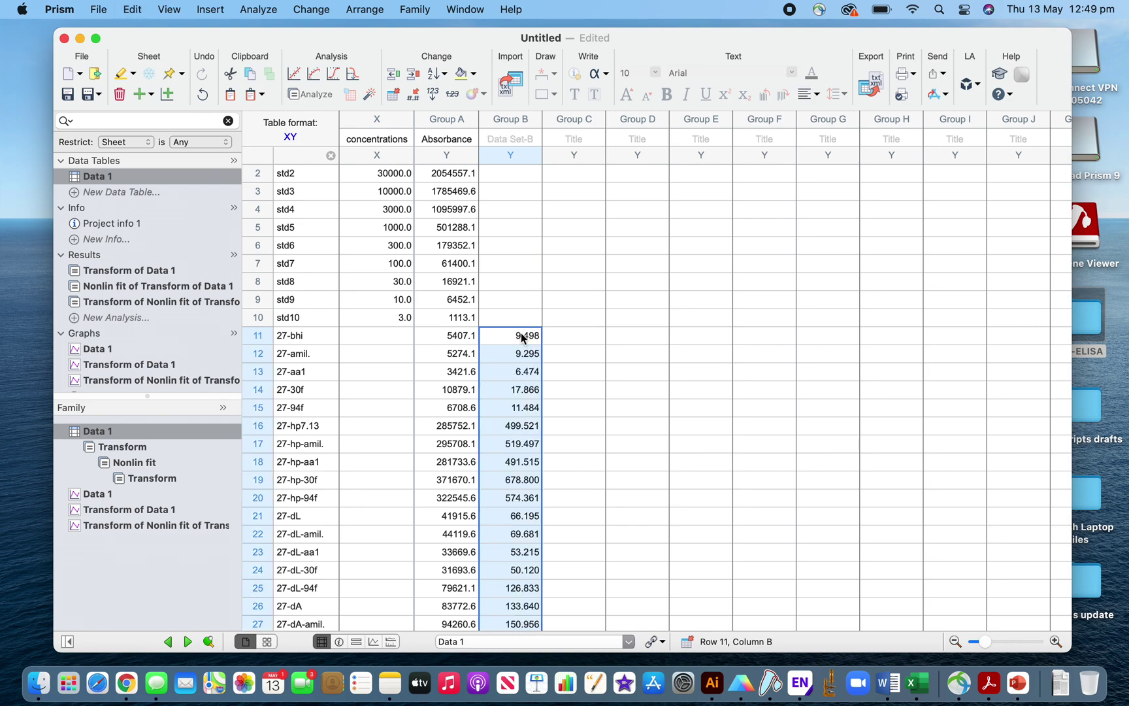
pyautogui.scroll(-5, 627, 350)
pyautogui.scroll(5, 627, 351)
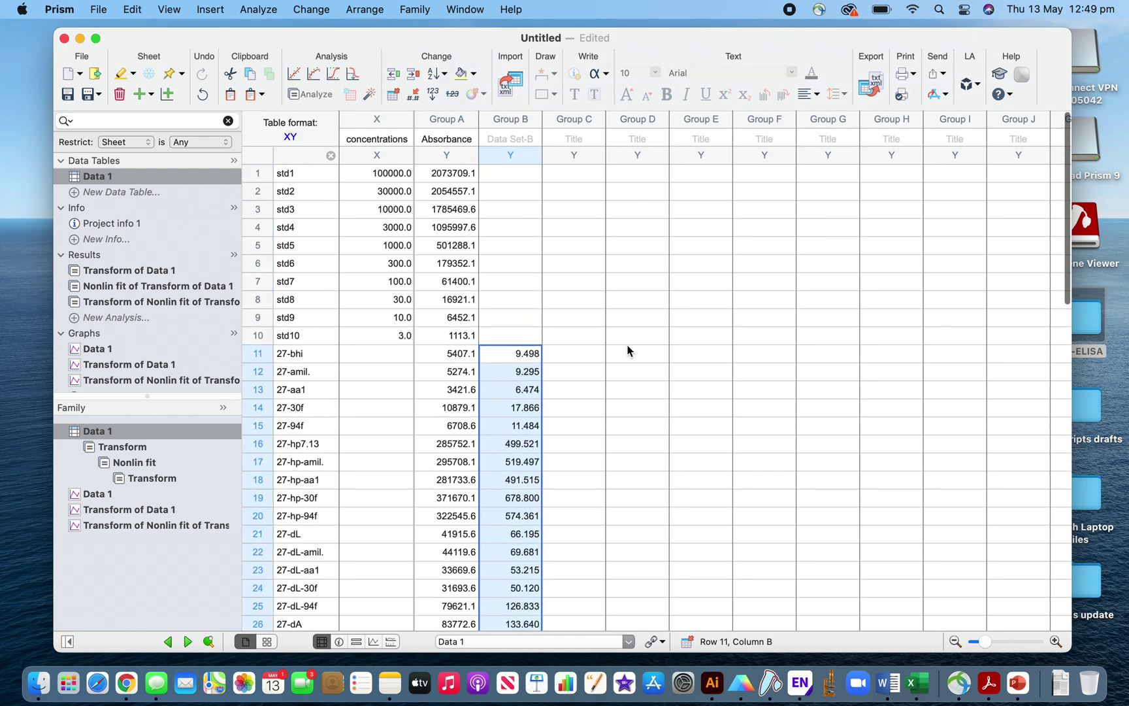
pyautogui.click(523, 301)
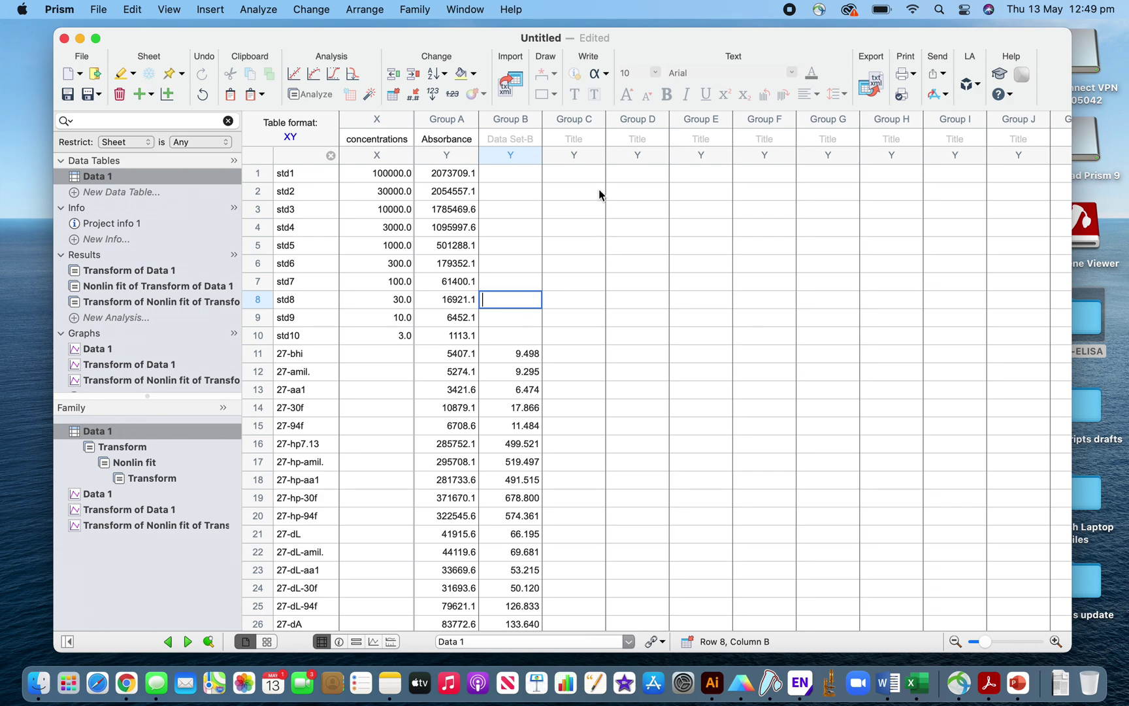
pyautogui.click(569, 355)
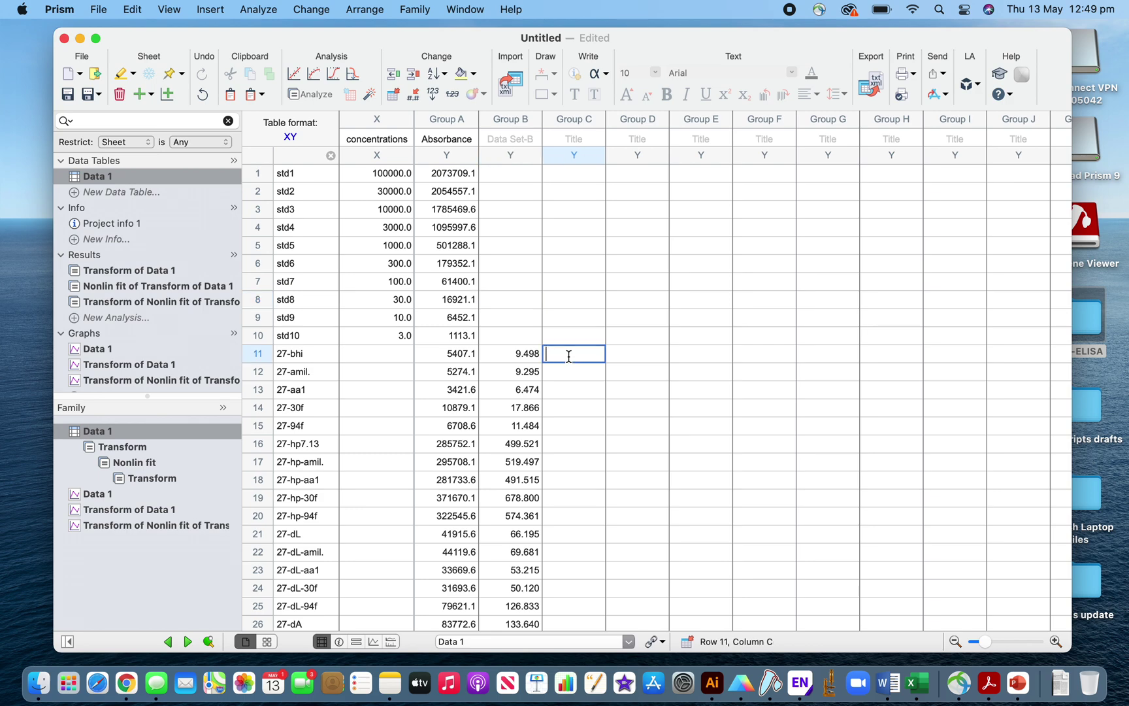